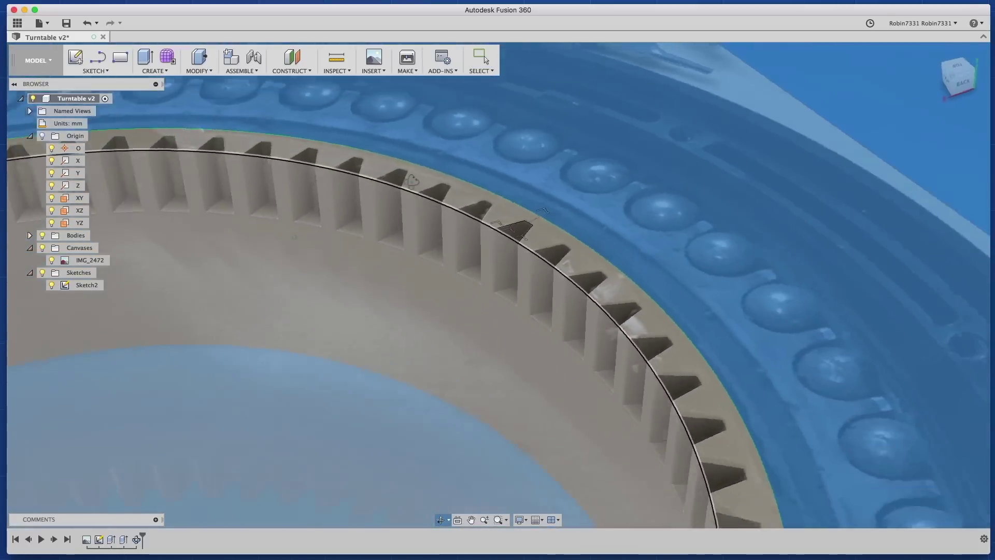
- Orbit the view and confirm the Attached Canvas dialog with OK
scroll(495, 247, "down", 5)
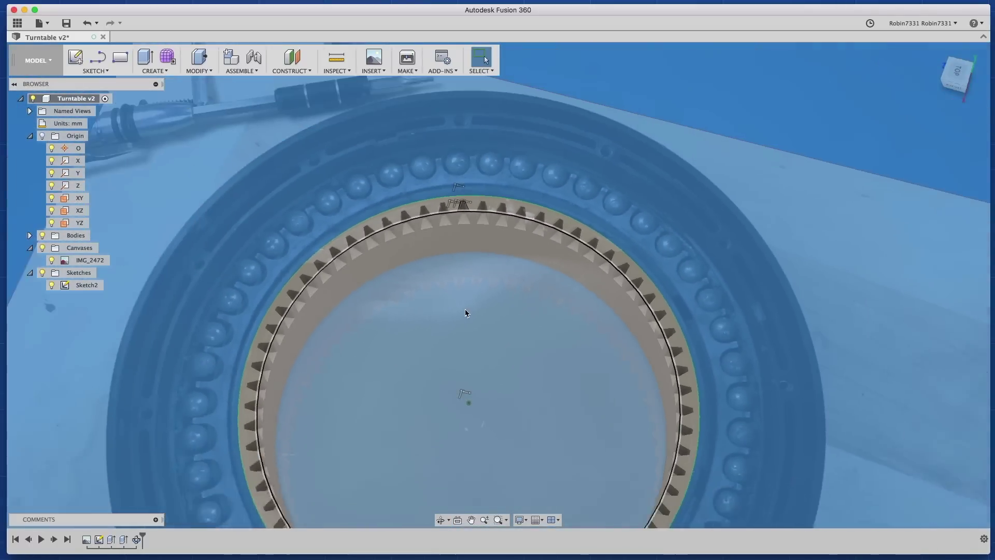
middle_click_drag(466, 311, 424, 331, "shift")
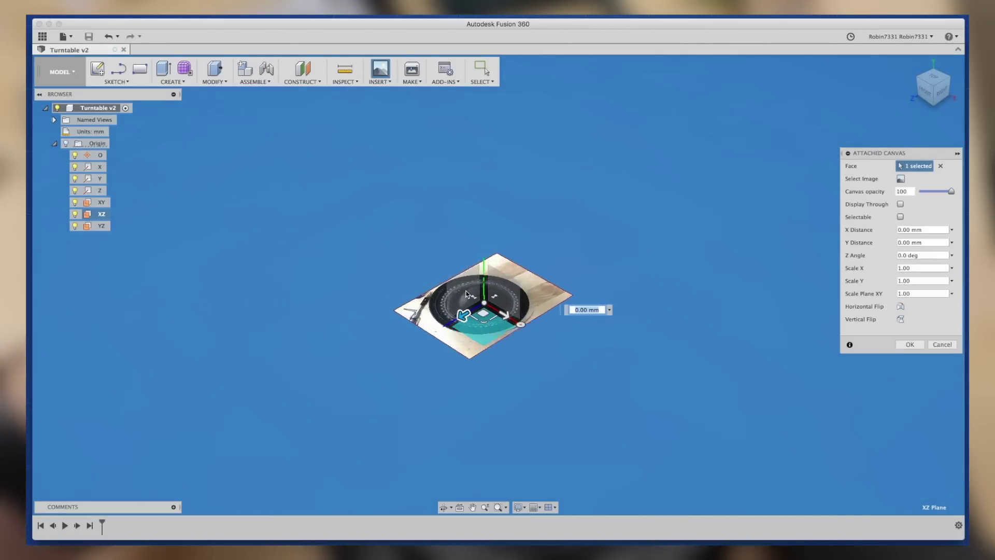
scroll(466, 294, "up", 5)
left_click(909, 344)
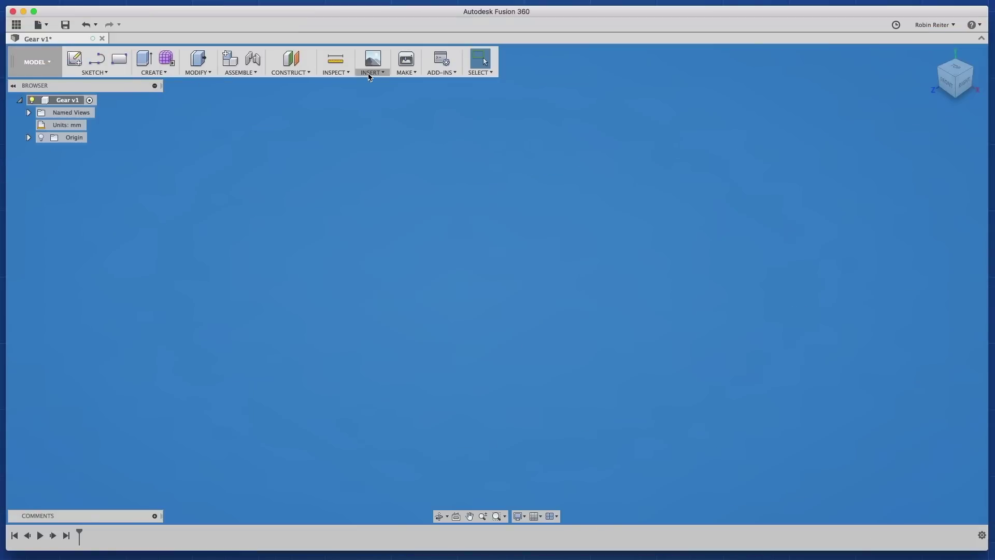
- Attach the photo IMG_2472.JPG as a canvas on the XZ plane via Insert > Attached Canvas
left_click(374, 72)
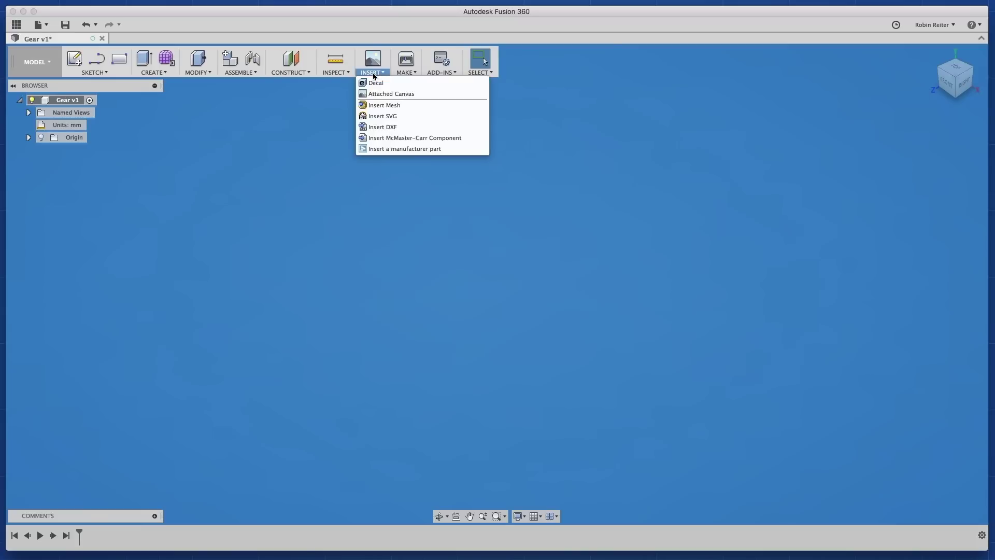
left_click(403, 95)
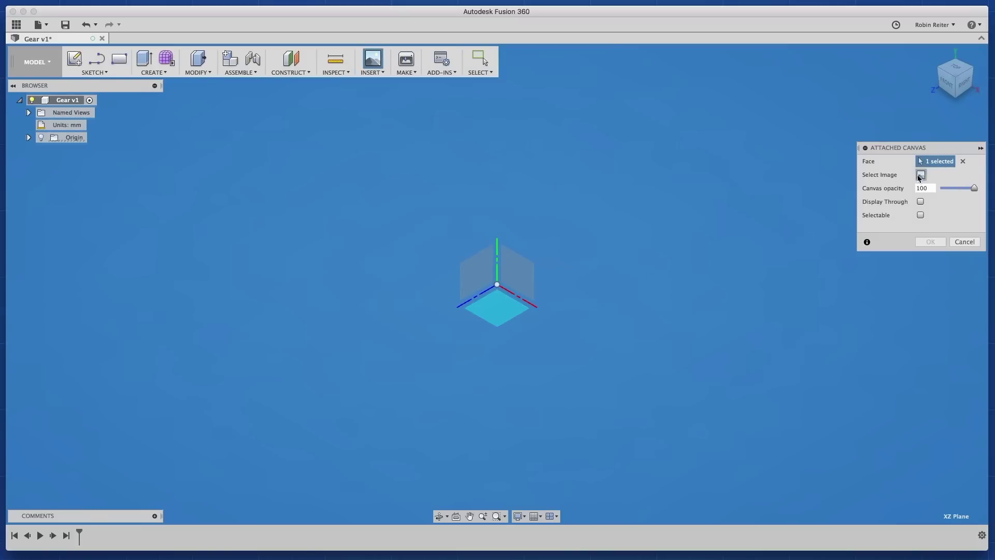
left_click(921, 176)
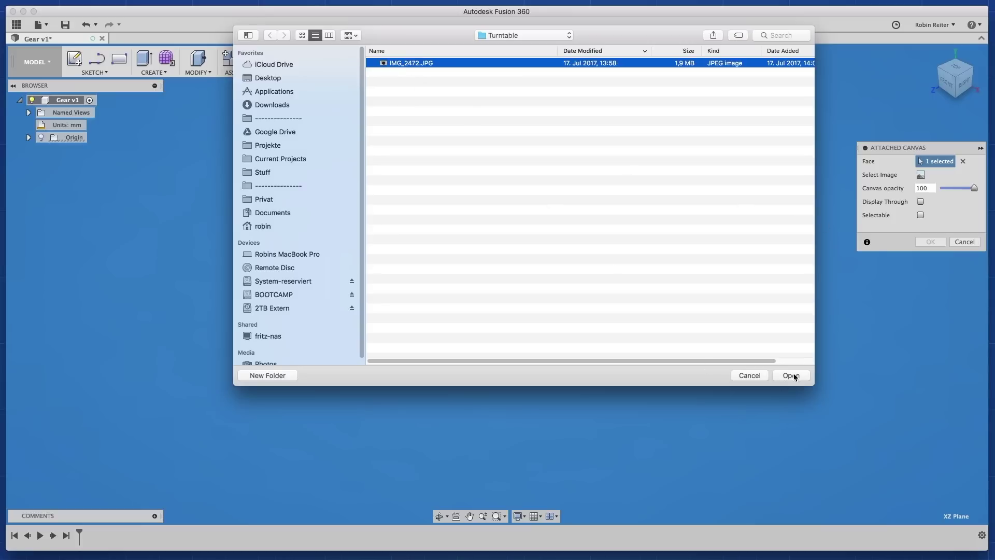
key("Return")
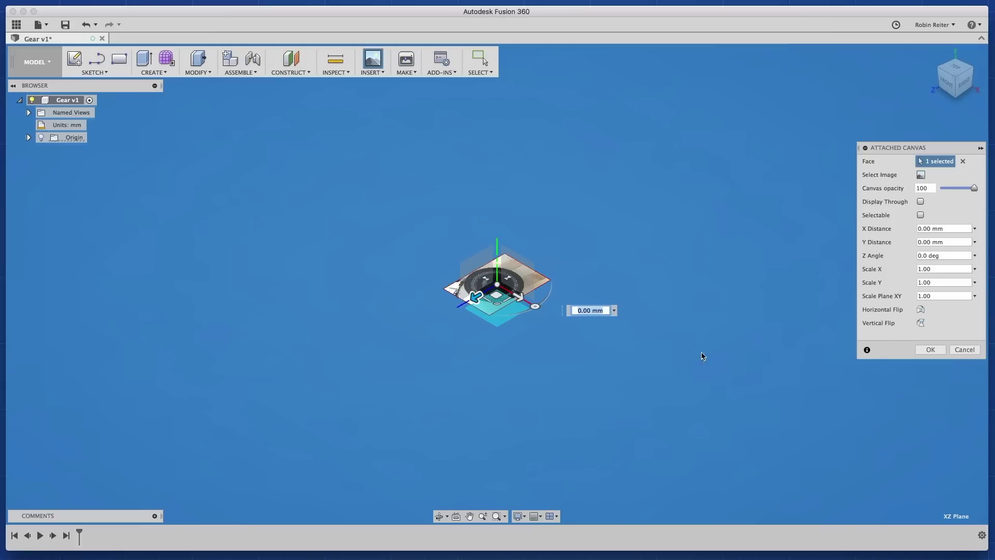
left_click(931, 350)
scroll(497, 288, "up", 10)
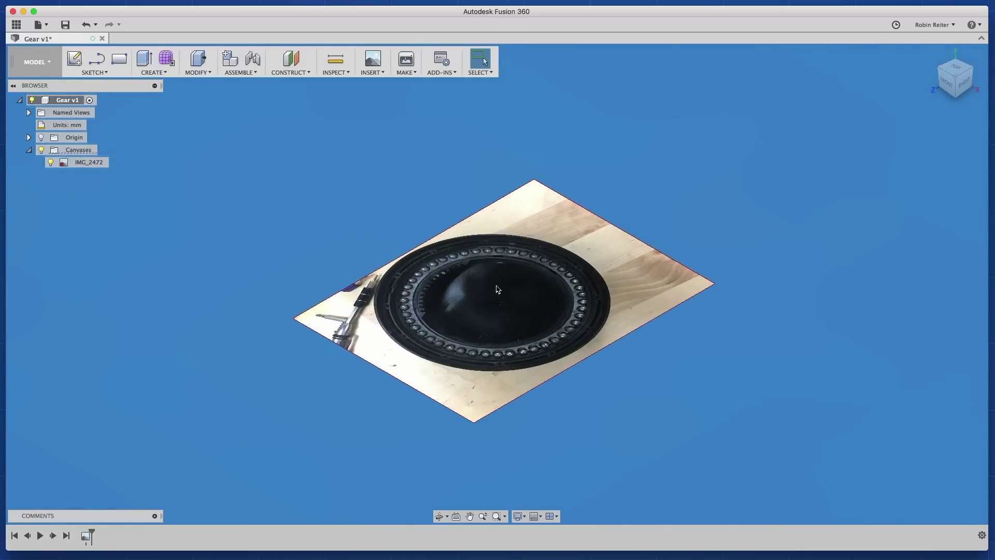
scroll(496, 288, "up", 3)
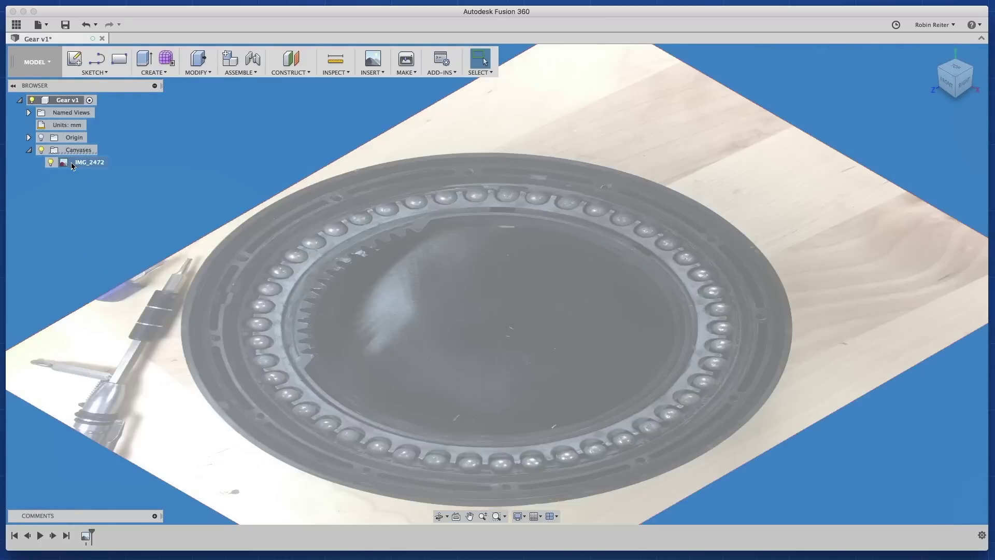
- Calibrate IMG_2472 in Top view so the span across the inner ring measures 104 mm
right_click(83, 162)
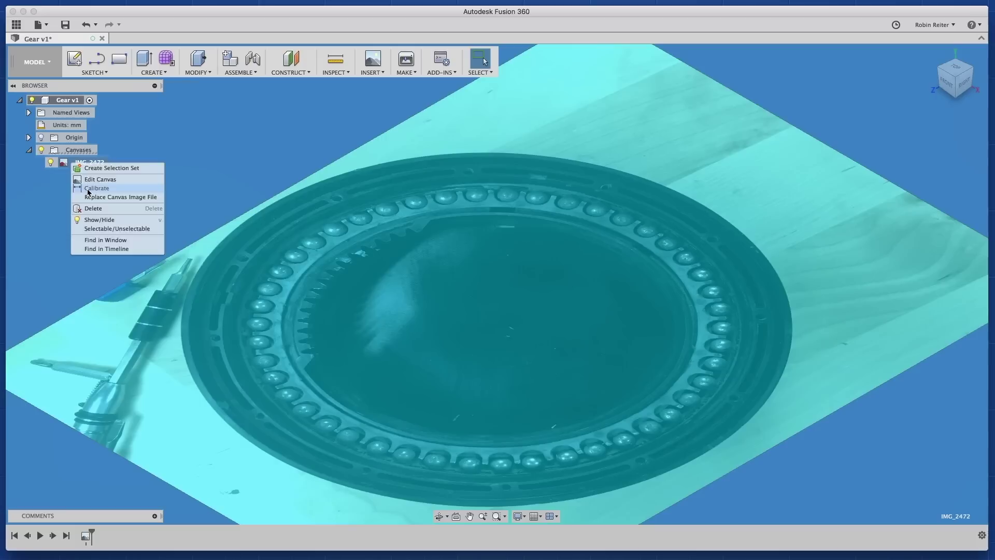
left_click(86, 193)
left_click(957, 69)
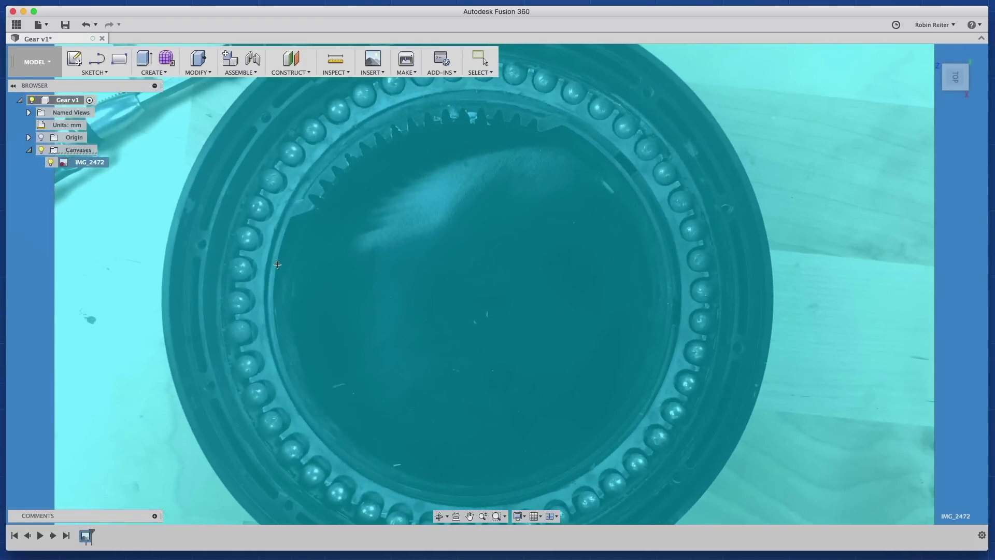
left_click(277, 263)
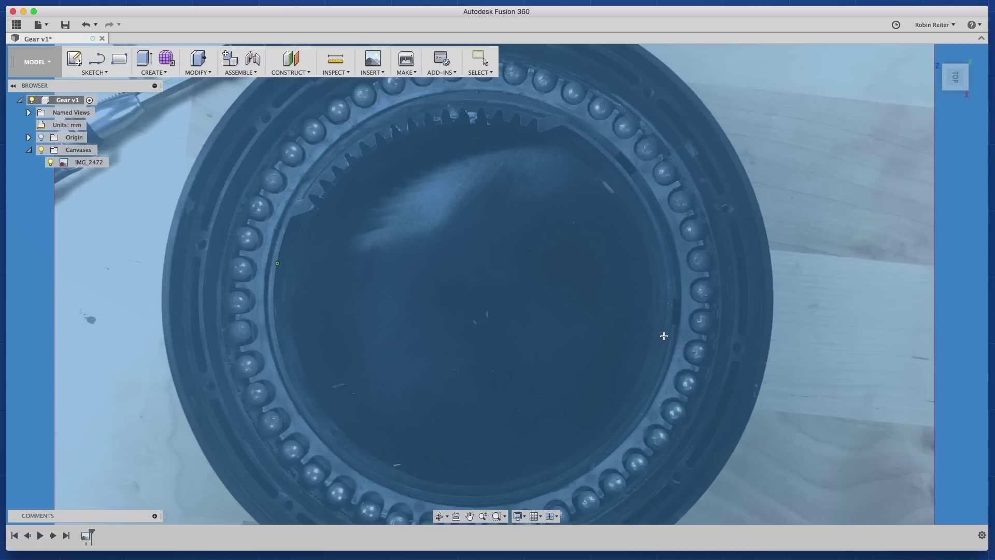
left_click(664, 336)
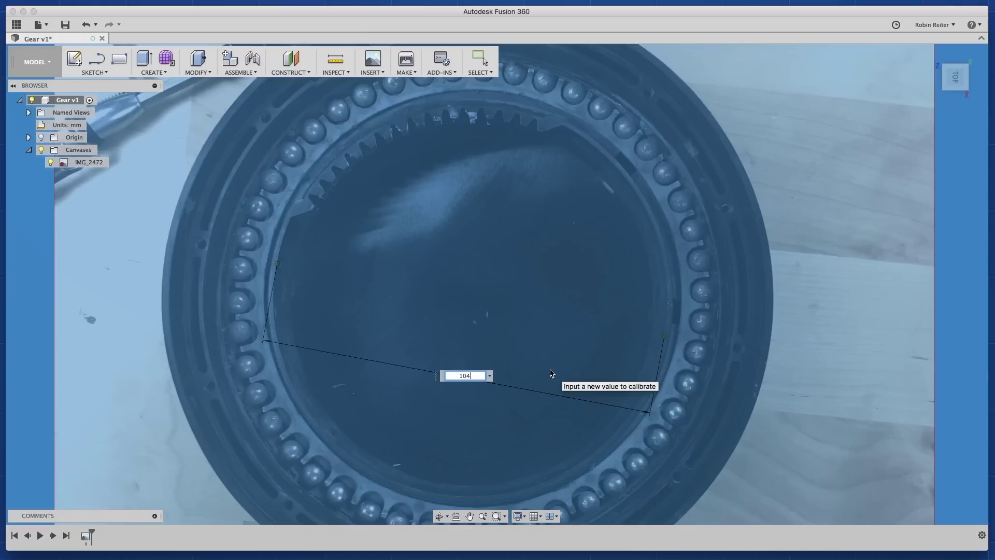
type("104")
key("Return")
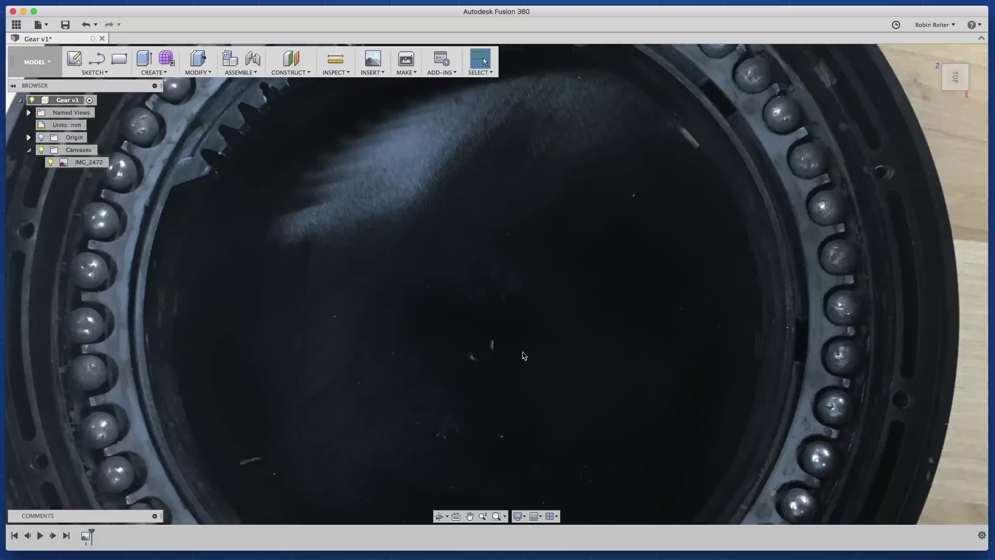
- Zoom out to see the whole calibrated photo and bring up the canvas's context menu
scroll(523, 355, "down", 10)
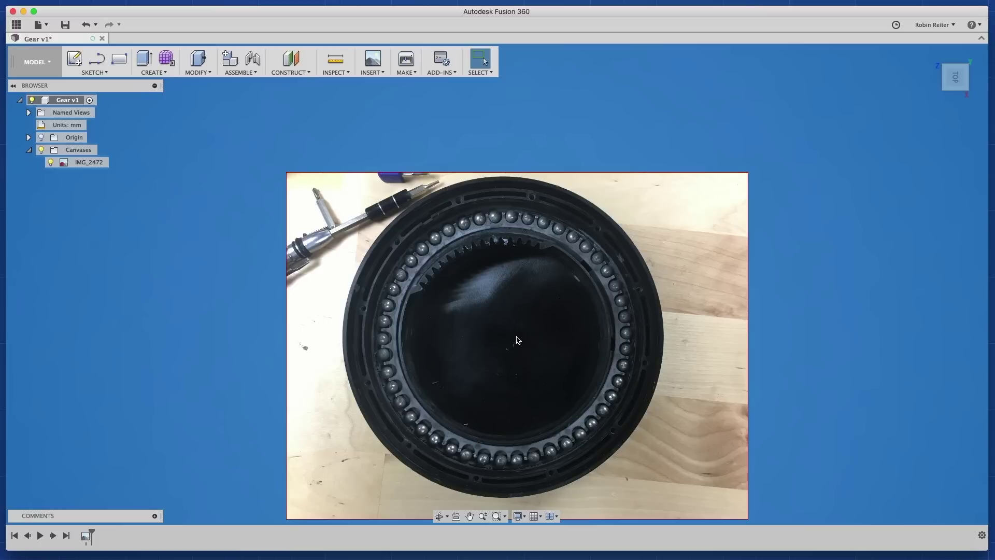
middle_click_drag(516, 338, 500, 304)
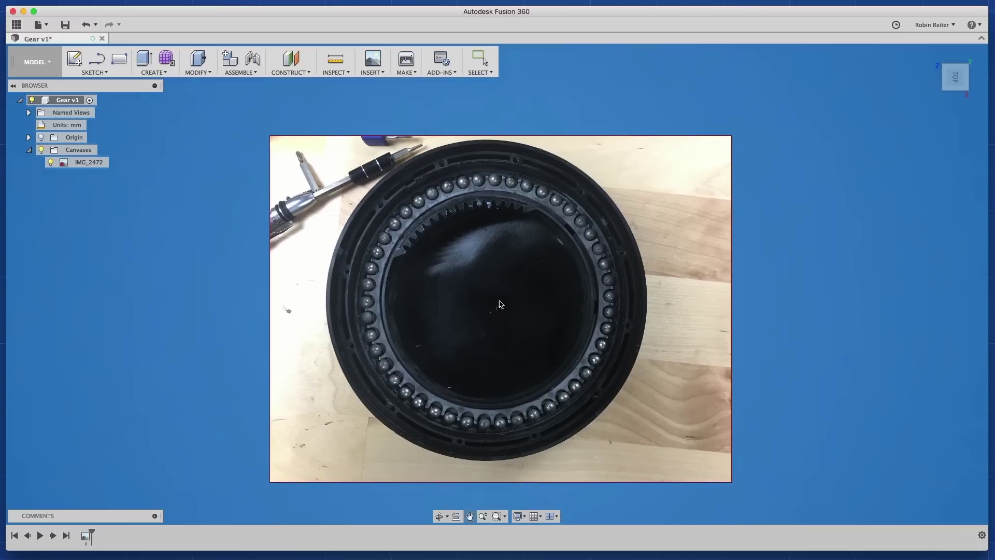
key("Escape")
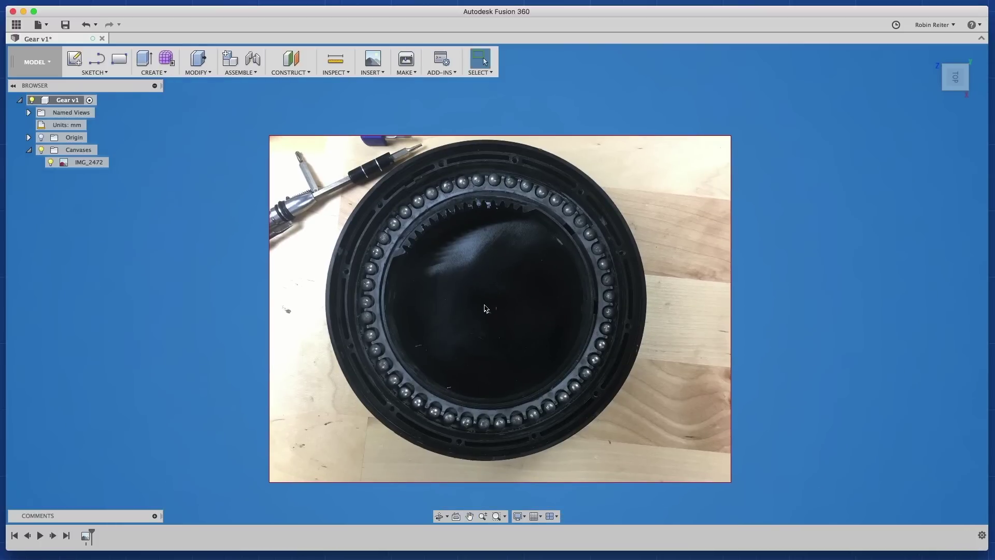
right_click(89, 164)
- Fade the IMG_2472 canvas to 39% opacity
left_click(103, 180)
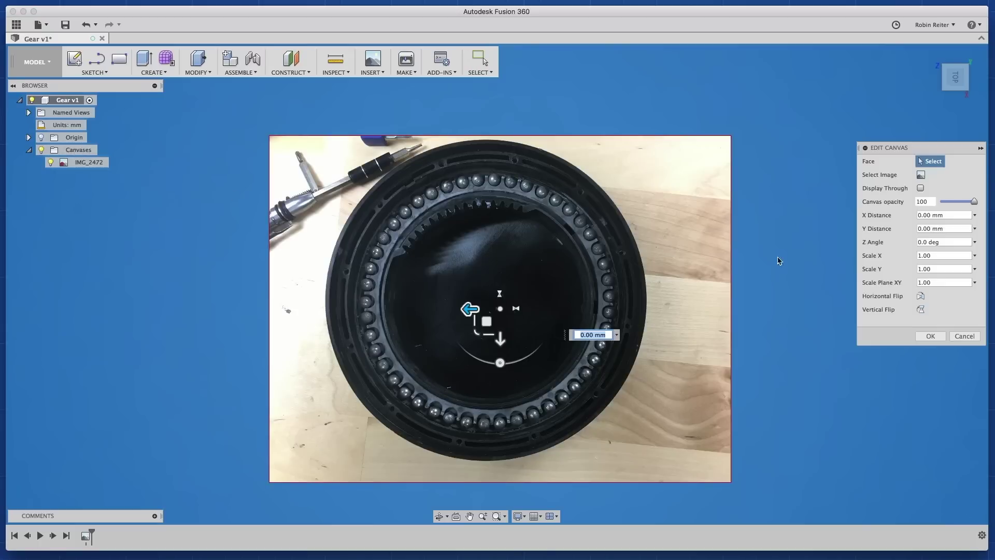
left_click_drag(976, 204, 955, 202)
left_click(931, 337)
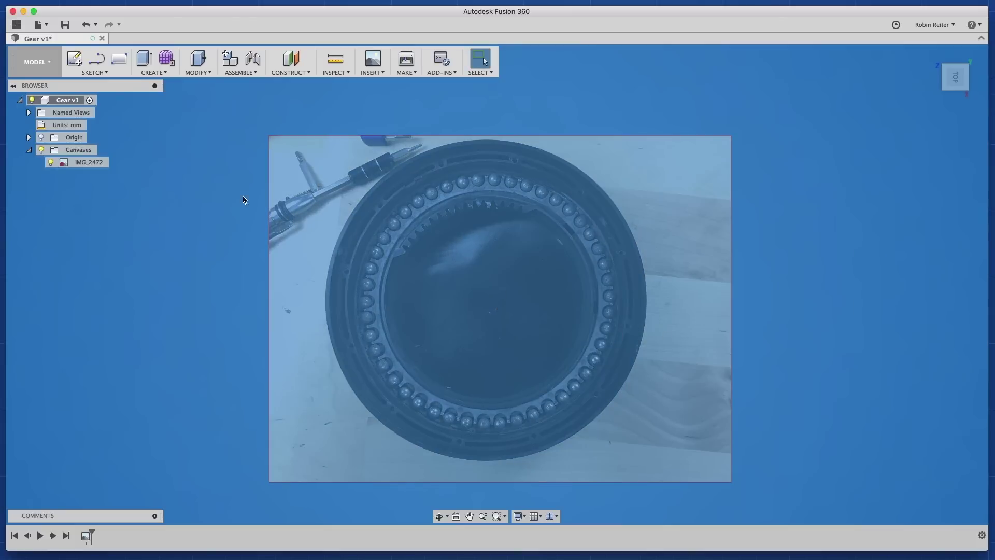
- On the XZ plane, sketch a circle centred at the origin with a 104 mm diameter
left_click(75, 59)
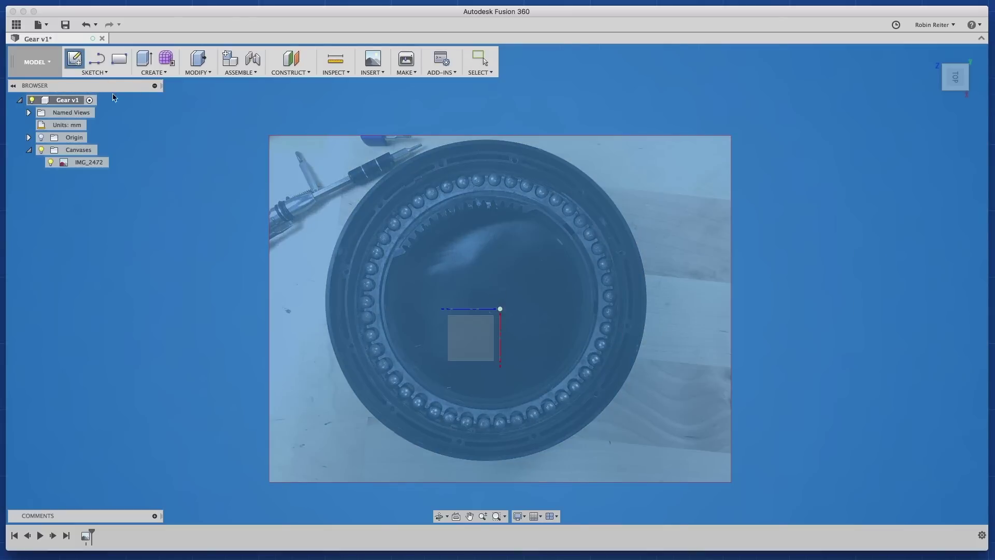
left_click(466, 344)
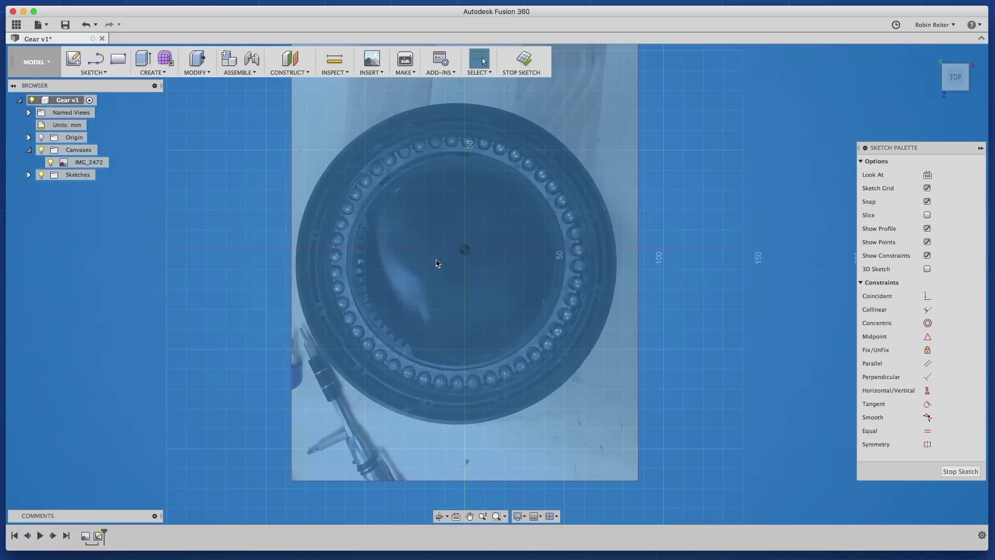
key("c")
left_click(464, 249)
left_click(574, 222)
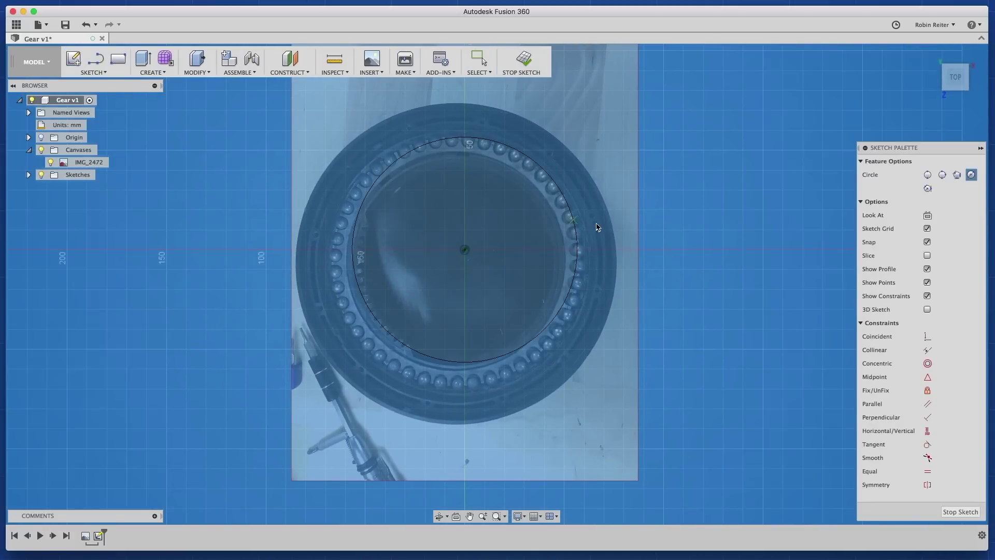
key("Escape")
left_click(576, 228)
left_click(621, 218)
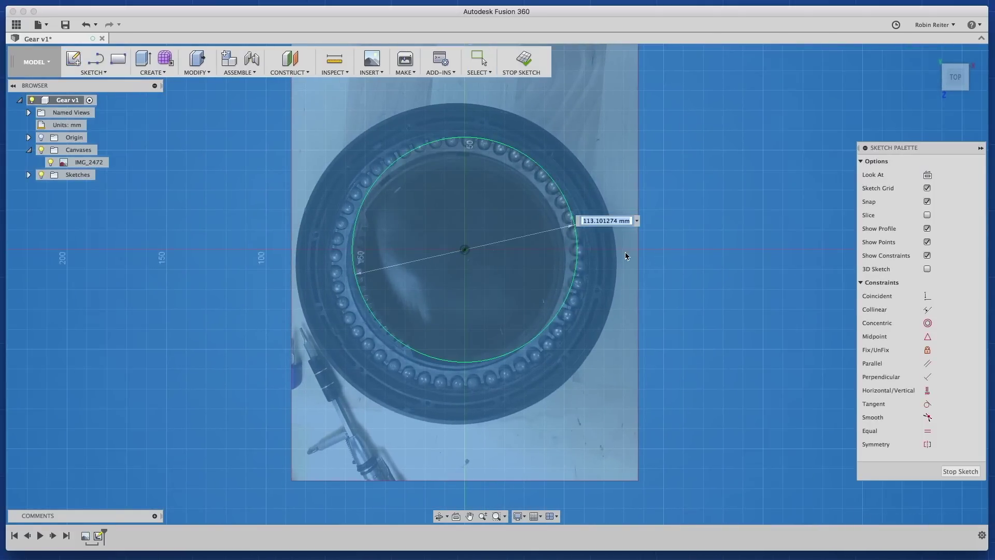
type("104")
key("Return")
scroll(456, 231, "up", 3)
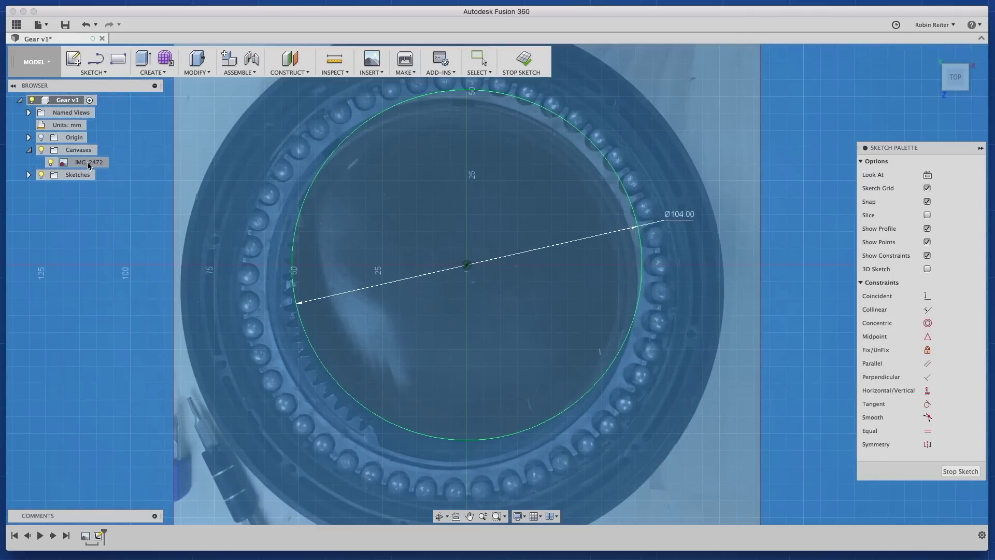
- Offset the photo canvas by -6.671 and 4.209 mm so its ring centres on the 104 mm circle
left_click(507, 69)
right_click(88, 163)
left_click(124, 180)
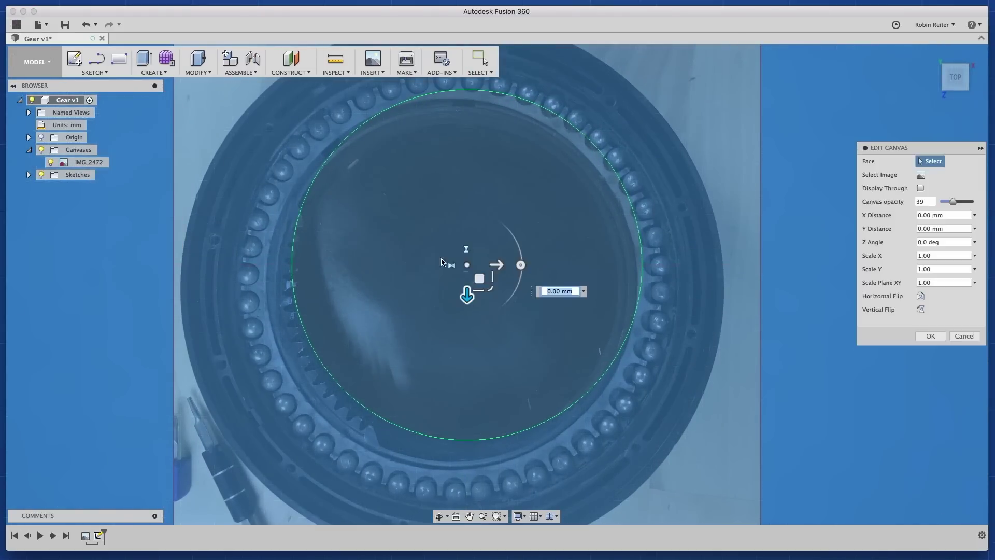
left_click_drag(469, 279, 488, 266)
scroll(518, 259, "up", 5)
left_click_drag(288, 278, 297, 285)
middle_click_drag(297, 285, 617, 260)
scroll(445, 336, "up", 2)
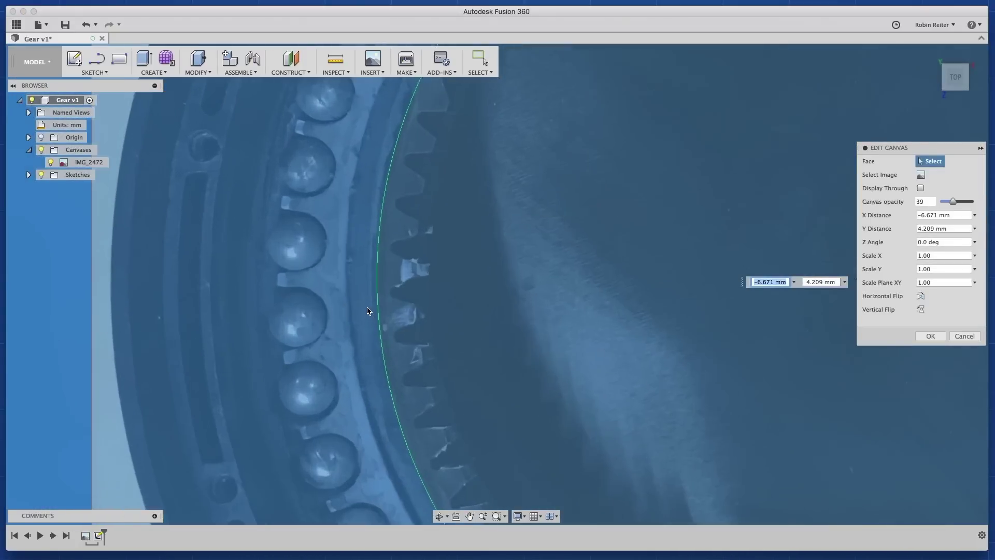
scroll(446, 335, "down", 3)
left_click(930, 336)
scroll(516, 245, "down", 1)
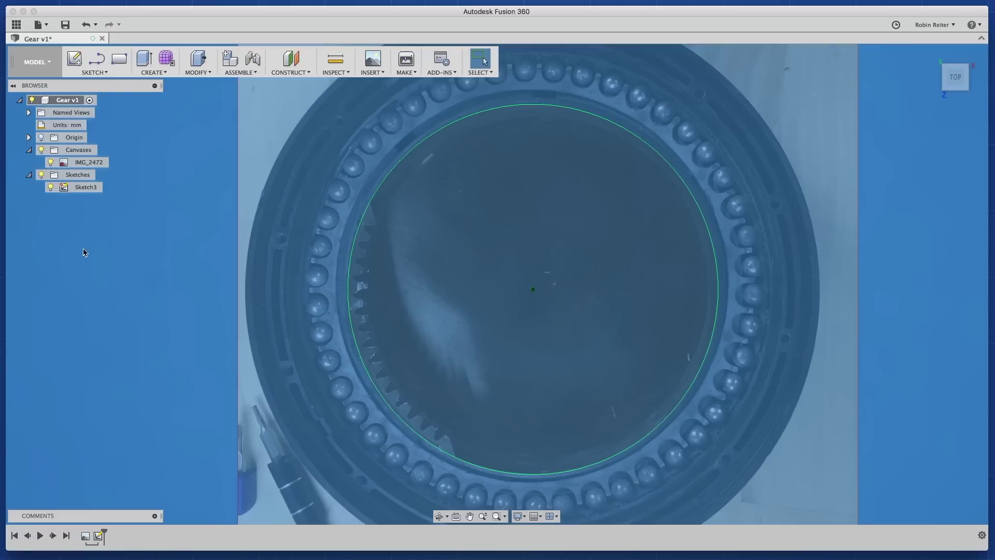
double_click(99, 535)
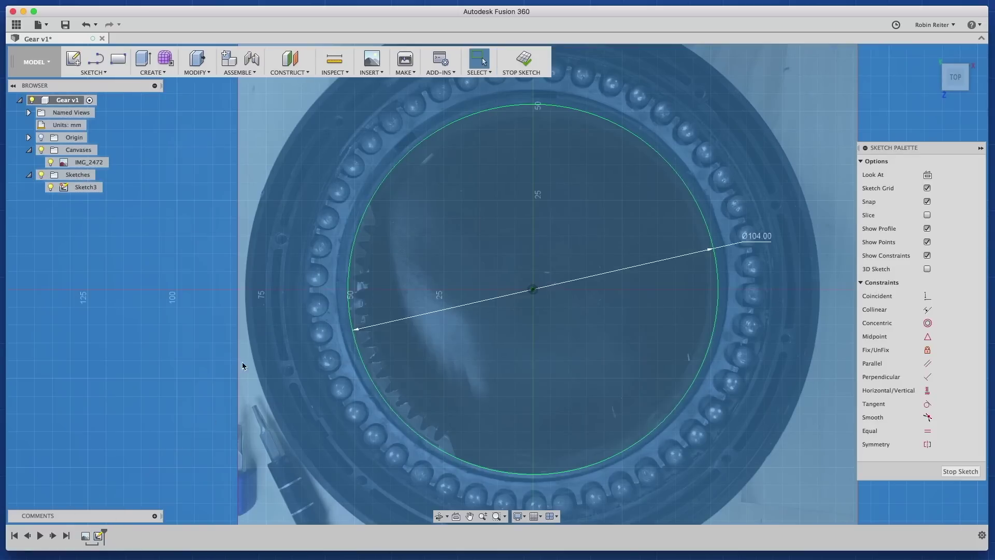
- In Sketch3, draw a circle on the centre point, dimensioned 4.3 mm inside the 104 mm circle
scroll(284, 309, "up", 3)
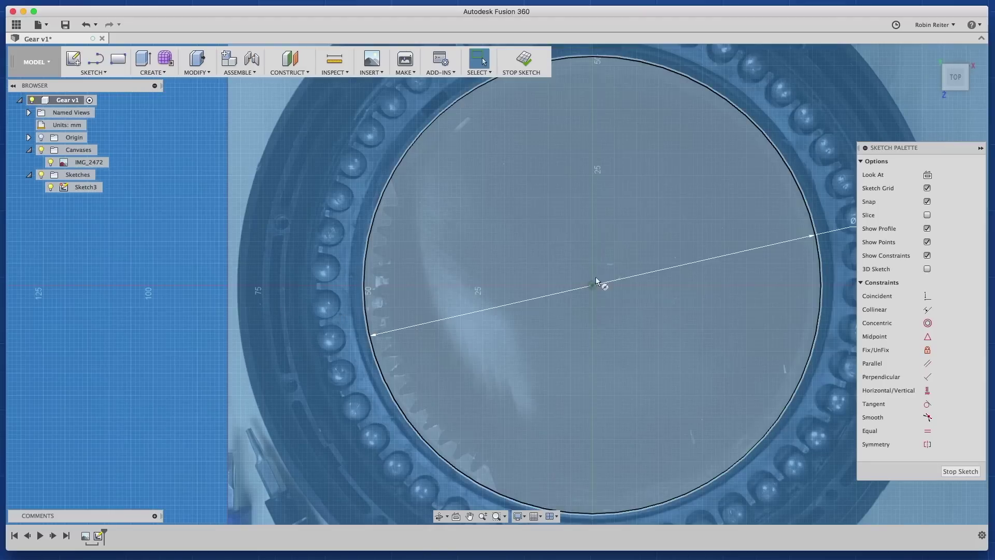
key("c")
left_click(593, 284)
scroll(383, 295, "up", 4)
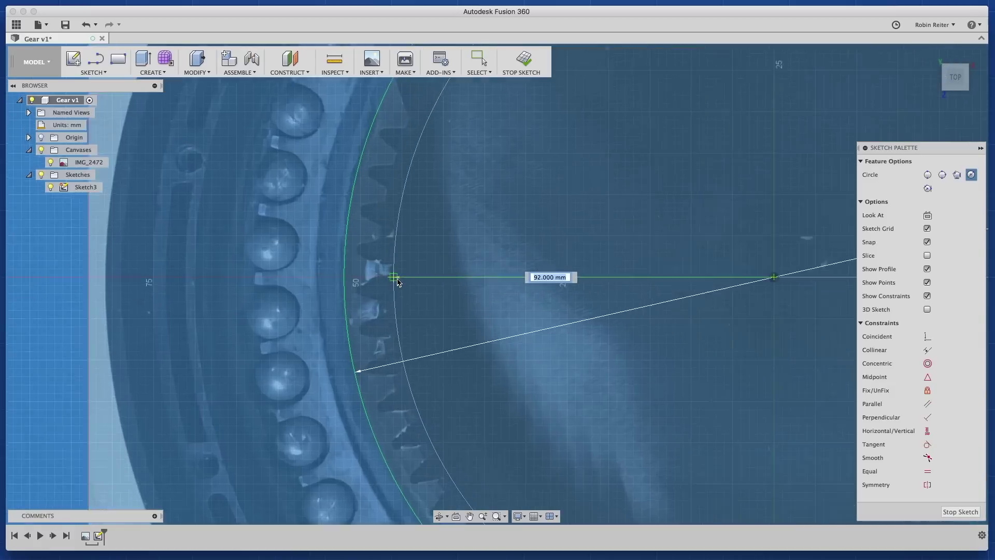
scroll(398, 281, "up", 5)
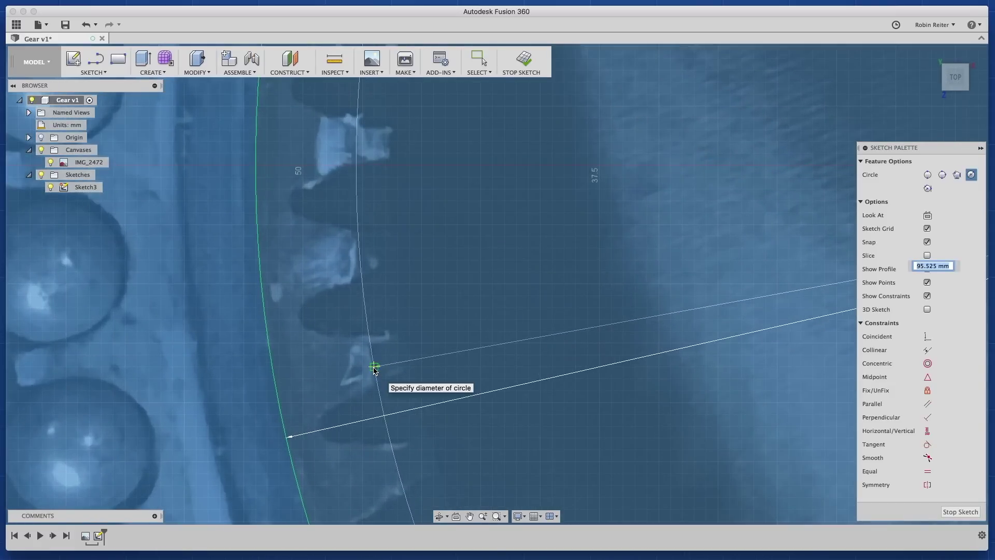
left_click(374, 369)
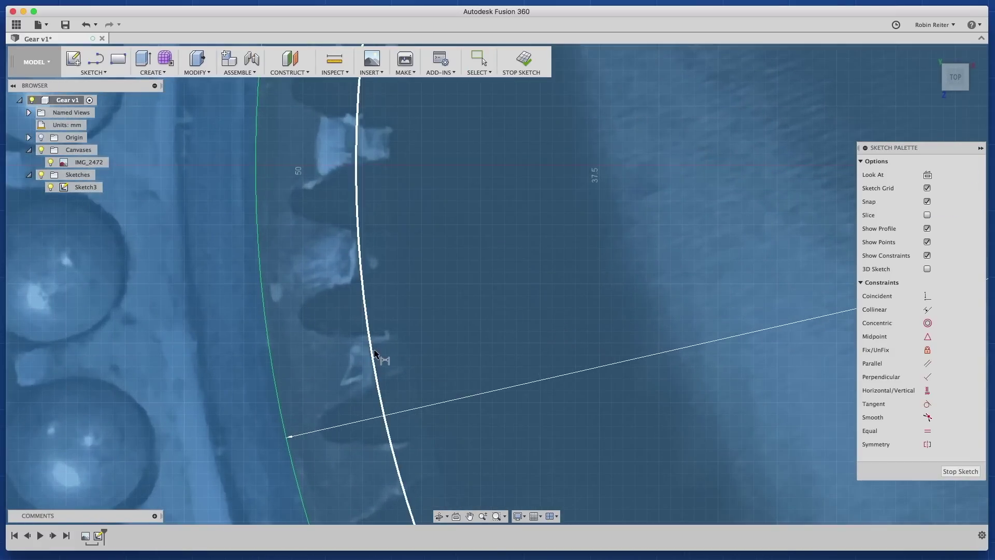
left_click(277, 366)
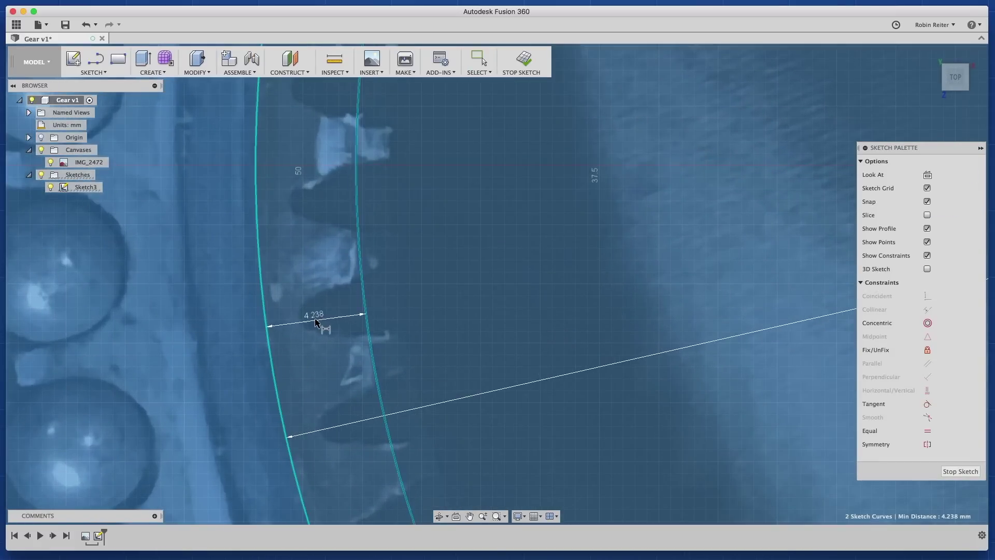
left_click(321, 321)
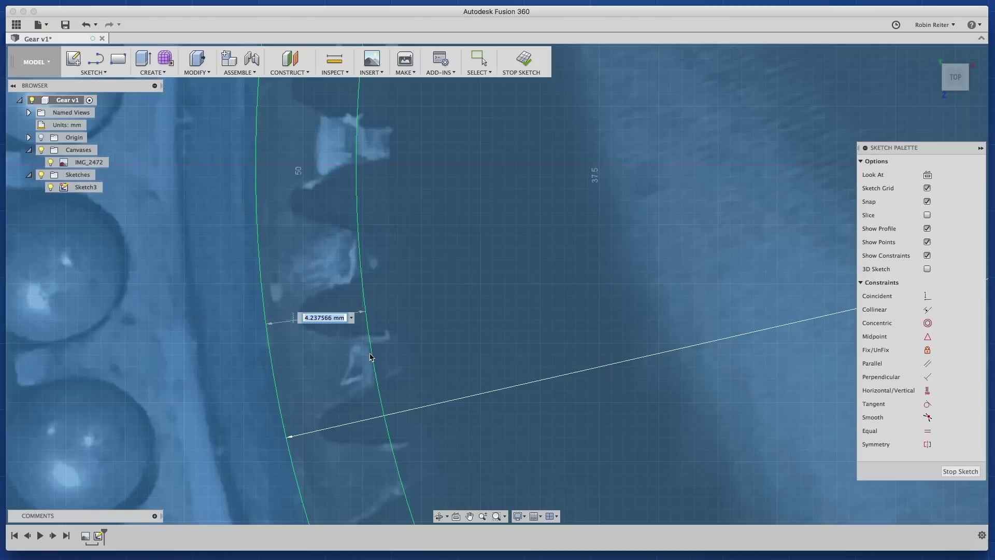
type("4,3")
key("Return")
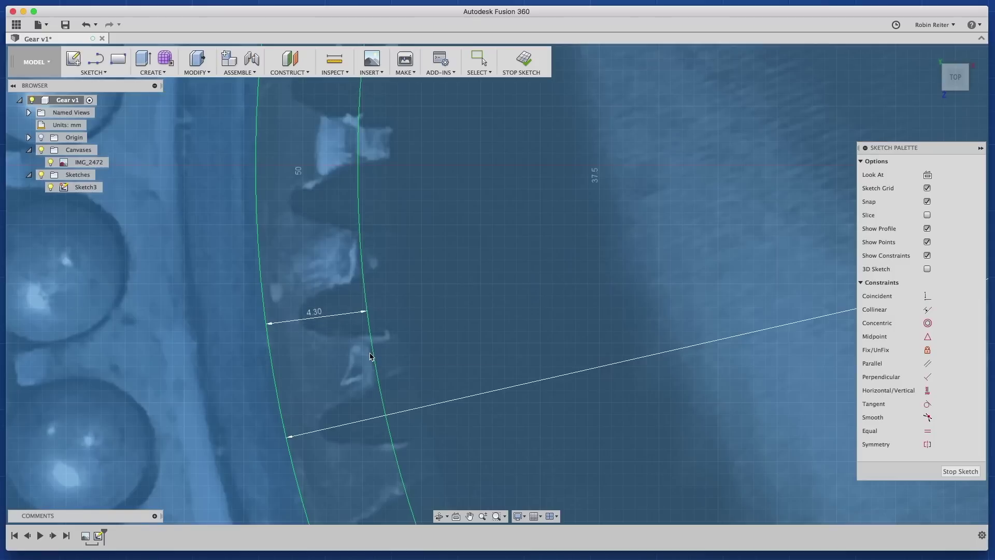
mouse_move(378, 371)
middle_mouse_down()
mouse_move(429, 340)
mouse_move(422, 255)
middle_mouse_up()
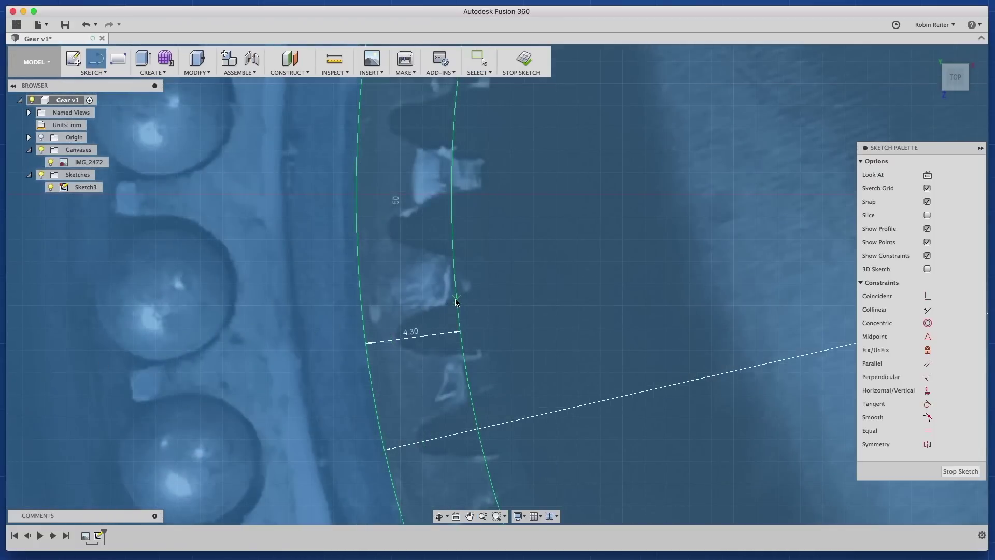
- Draw a three-segment open tooth outline between the two circles
left_click(397, 322)
left_click(403, 356)
left_click(463, 352)
key("Escape")
key("Escape")
- Start a new line from the gear's centre point
scroll(557, 298, "down", 5)
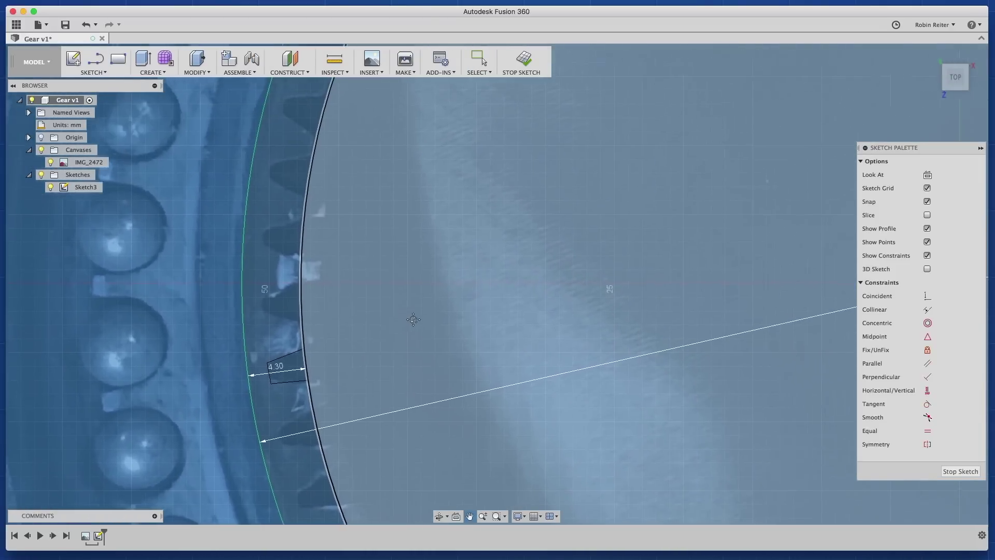
scroll(413, 319, "down", 3)
key("l")
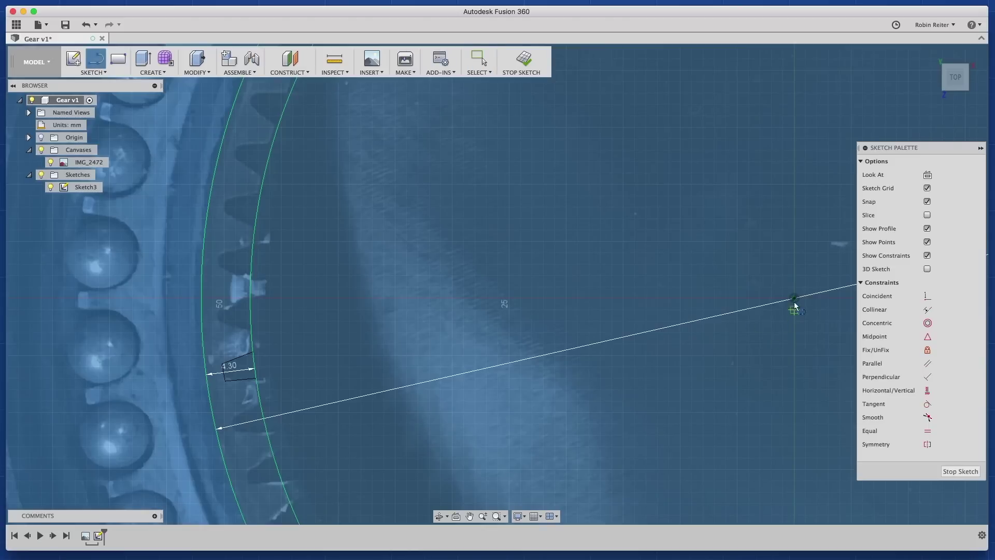
left_click(794, 298)
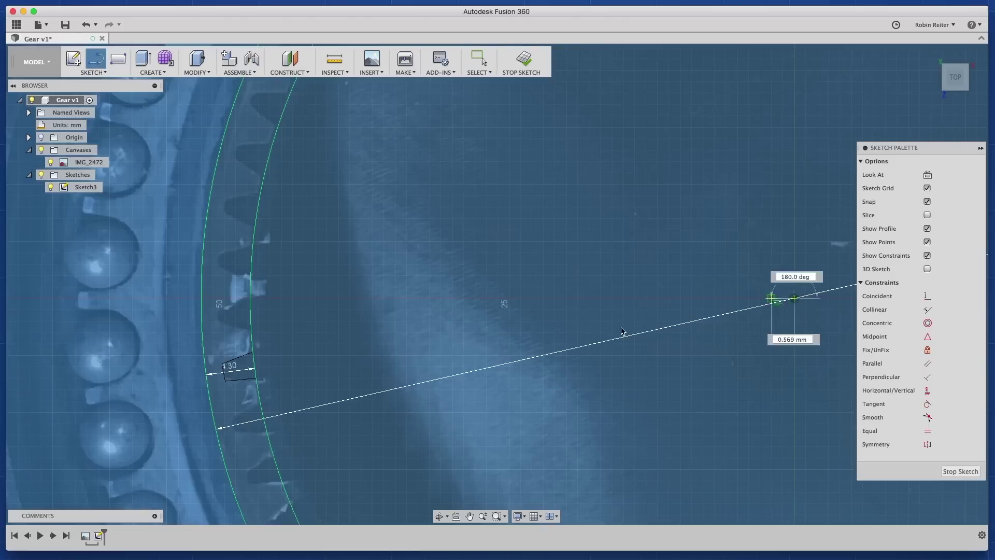
- End the radial centre line on the outer circle
left_click(206, 375)
key("Escape")
scroll(198, 377, "up", 2)
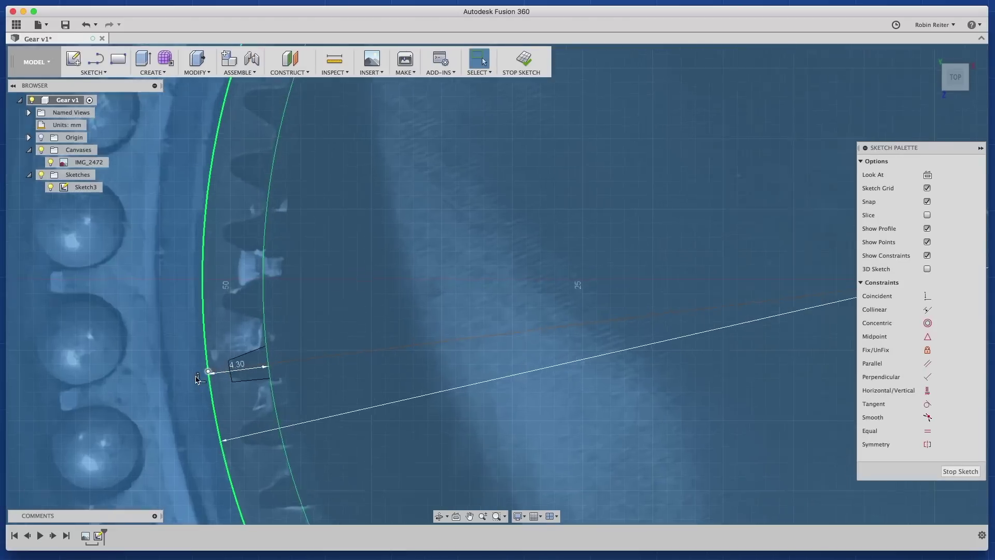
scroll(198, 379, "up", 4)
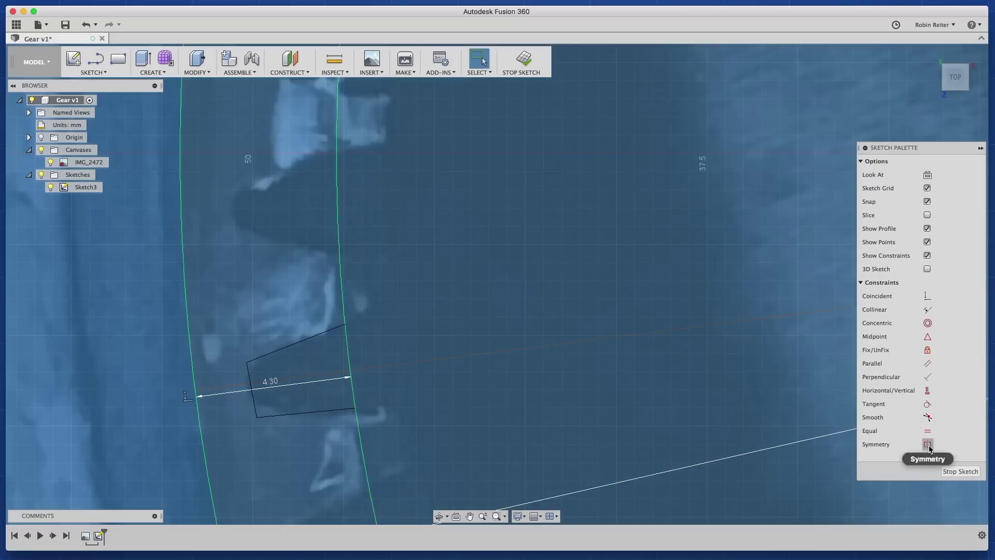
- Make the tooth's top and bottom edges symmetric about the centre line and adjust its corners
left_click(927, 444)
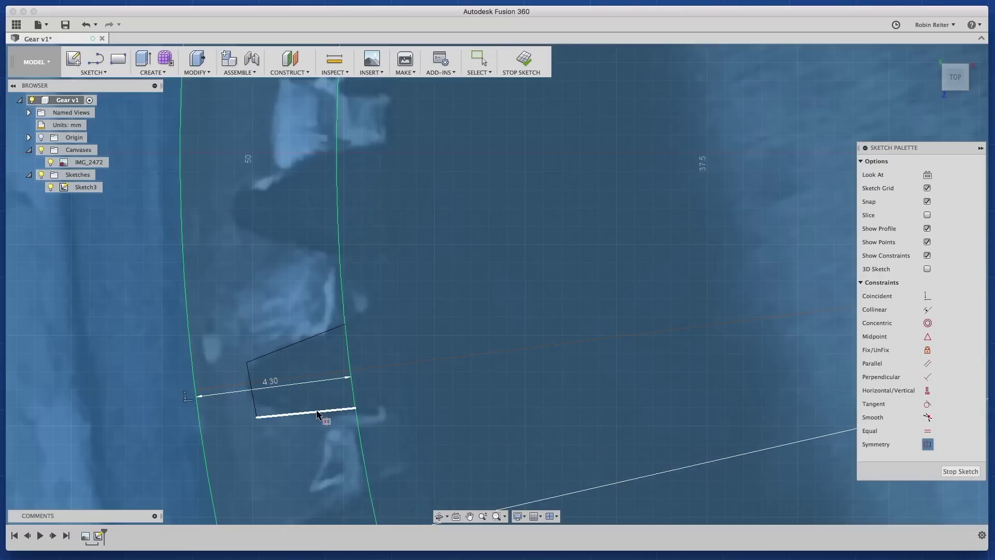
left_click(314, 375)
left_click_drag(243, 349, 252, 349)
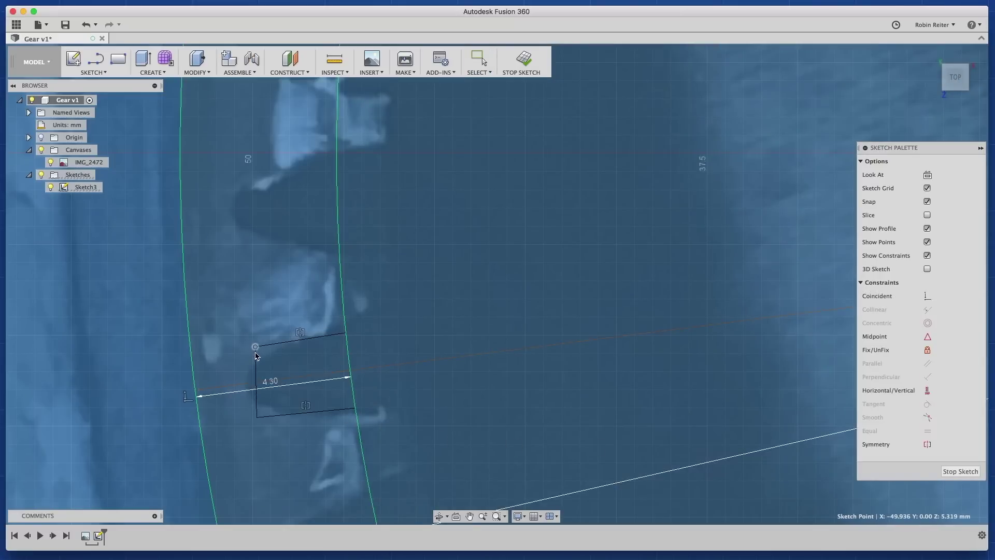
left_click_drag(257, 416, 268, 416)
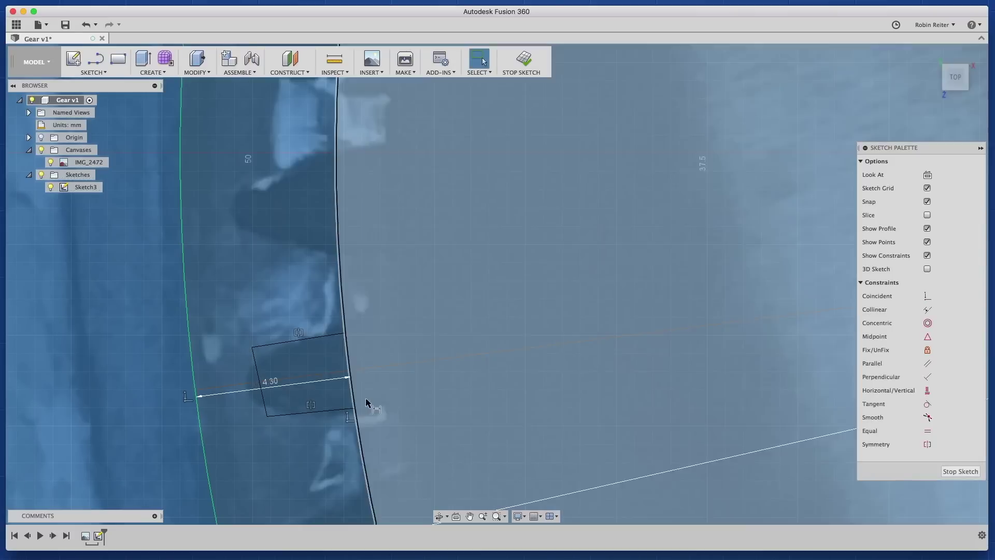
left_click_drag(366, 407, 360, 411)
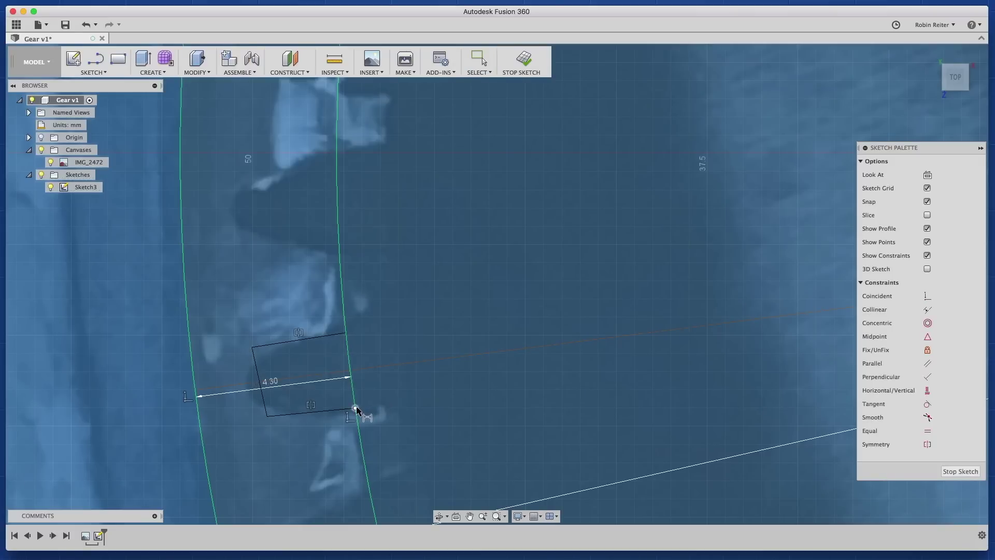
- Dimension the tooth's right edge 2.30 mm and its left edge 1.50 mm
left_click(356, 365)
type("2,3")
key("Return")
left_click(267, 407)
left_click(244, 390)
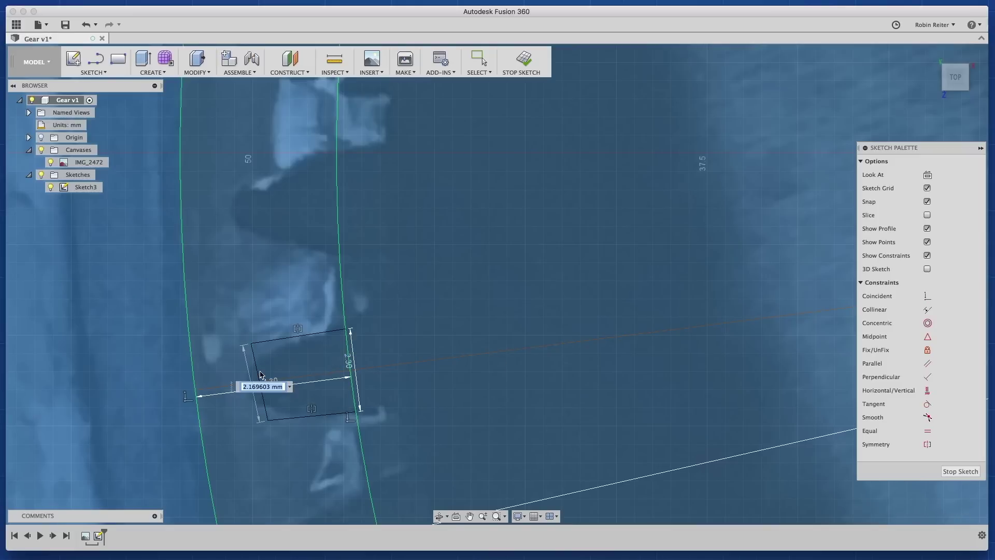
type("1,5")
key("Return")
- Make a tooth edge perpendicular to the centre line and dimension the top edge 2.80 mm
left_click(927, 377)
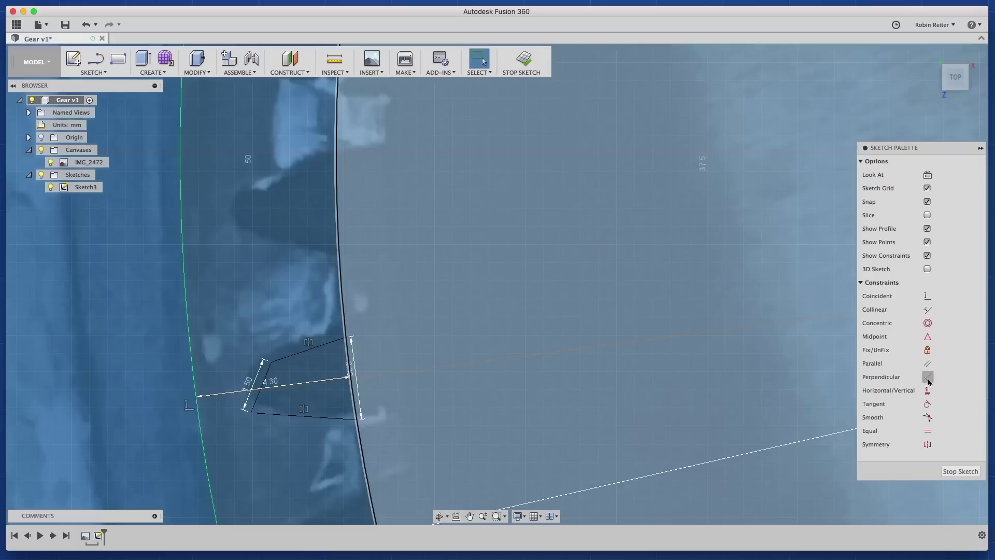
left_click(297, 388)
key("Escape")
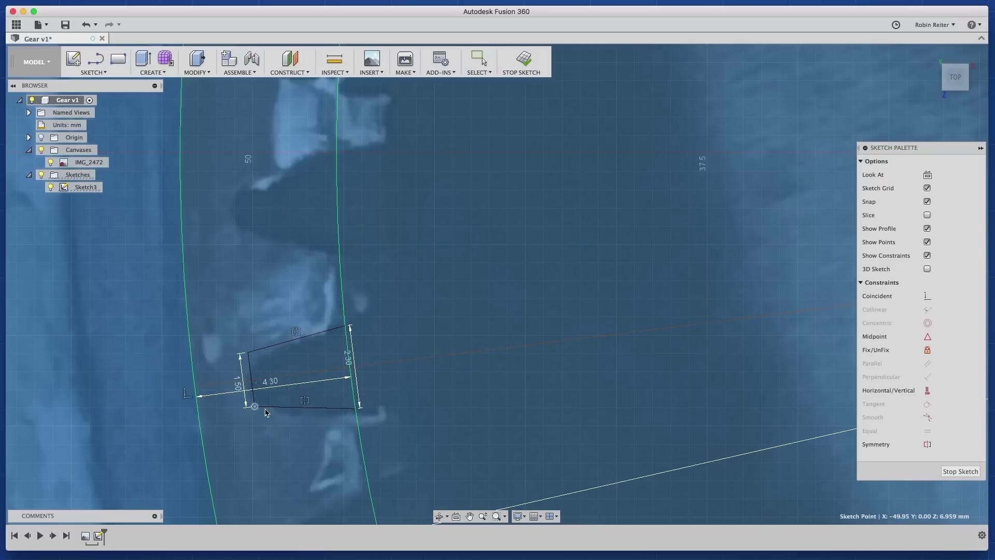
left_click(323, 338)
key("d")
left_click(331, 332)
left_click(334, 321)
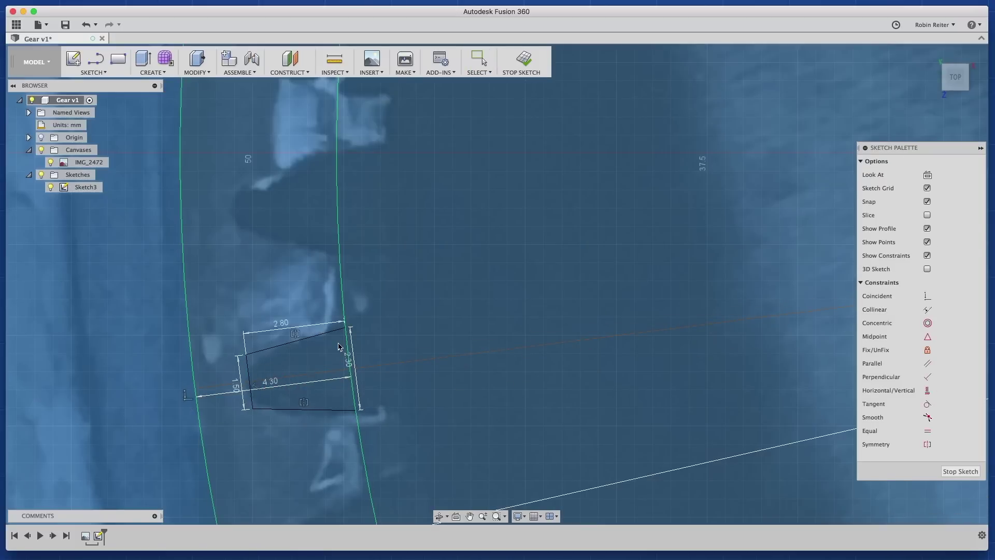
key("Escape")
- Fine-tune the tooth's corner points and finish the sketch
left_click_drag(198, 394, 197, 394)
key("super+z")
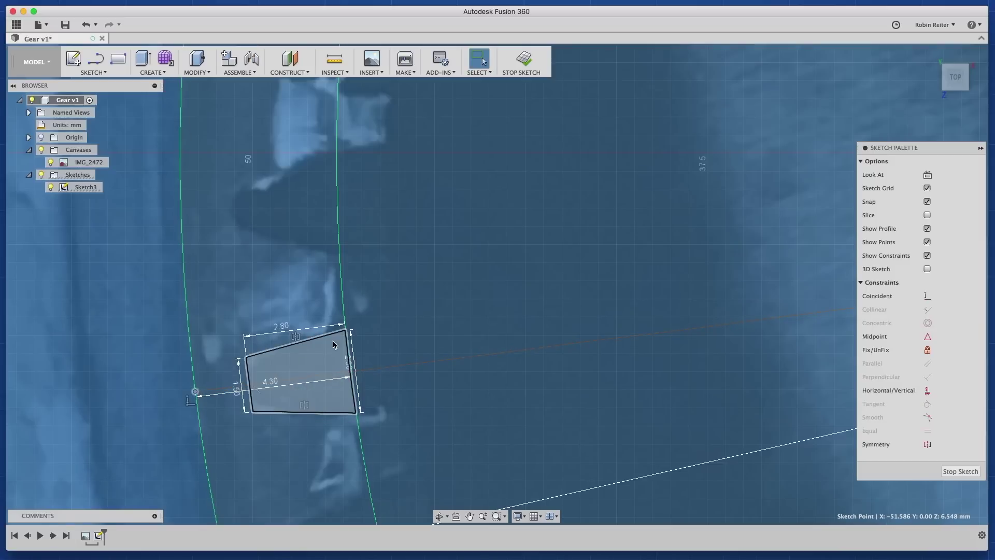
left_click_drag(346, 335, 344, 333)
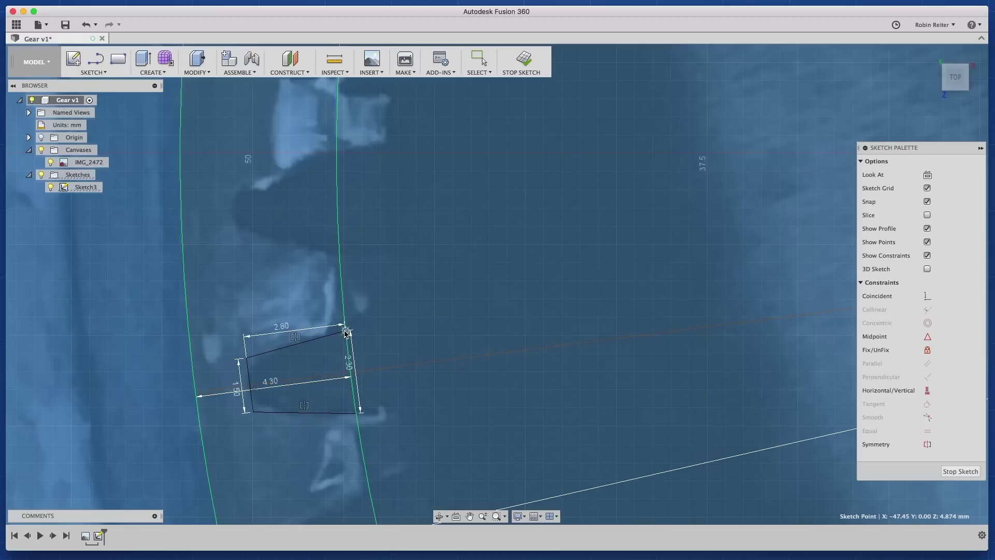
left_click_drag(346, 332, 346, 332)
left_click(523, 60)
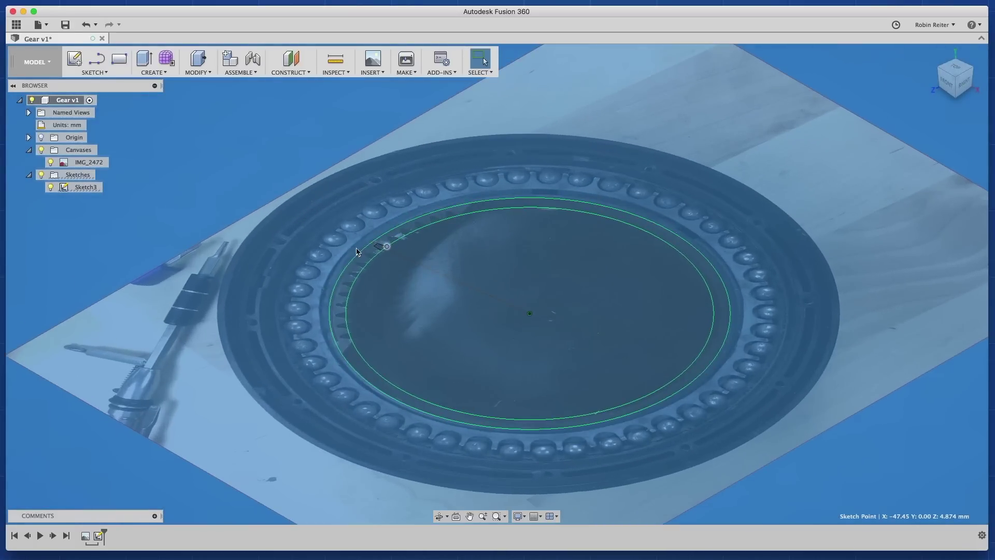
- Extrude the two ring profiles 10 mm downward as a new solid body
key("e")
left_click(382, 240)
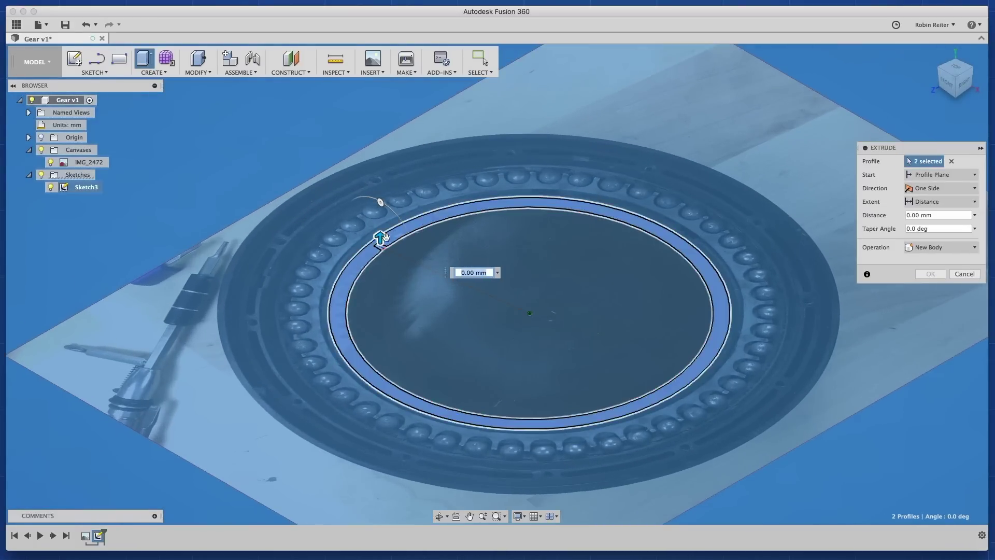
left_click_drag(385, 236, 392, 280)
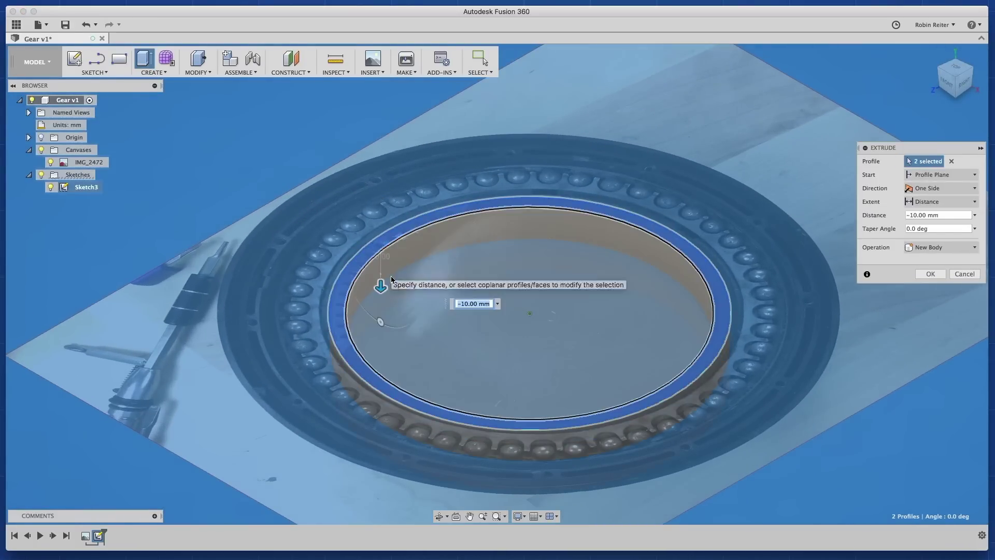
left_click(930, 274)
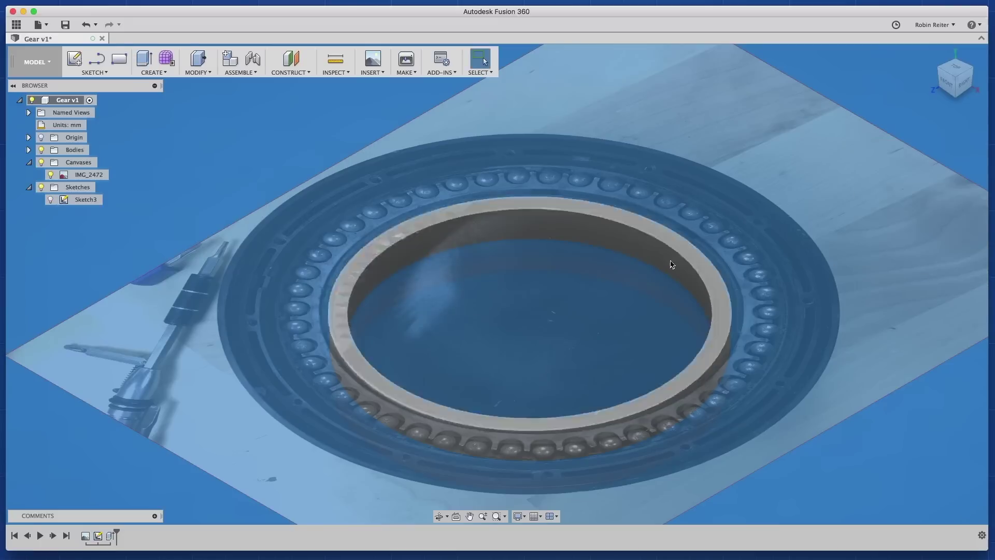
- Cut the tooth profile 7 mm into the ring with a -7 extrusion
left_click(51, 200)
key("e")
left_click(381, 244)
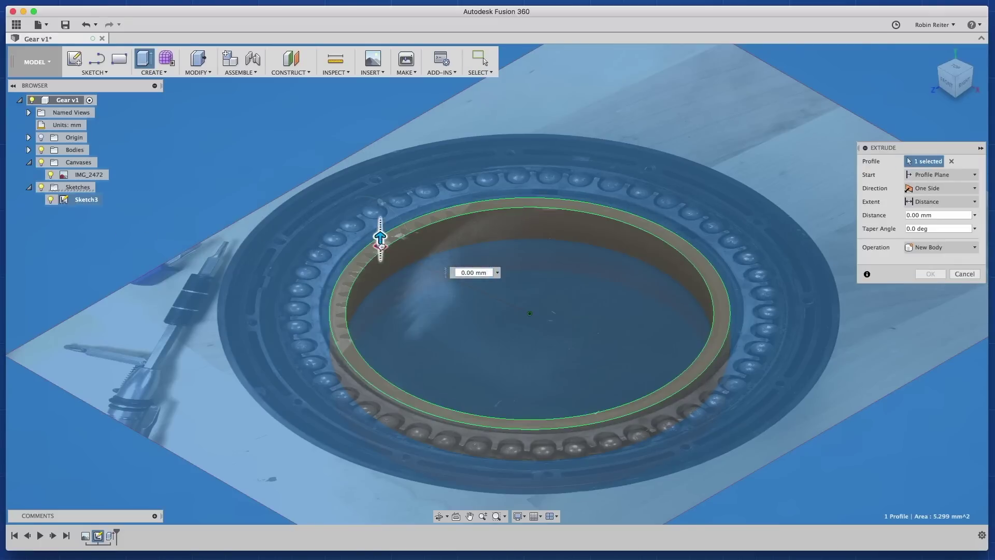
type("-7")
scroll(381, 262, "up", 5)
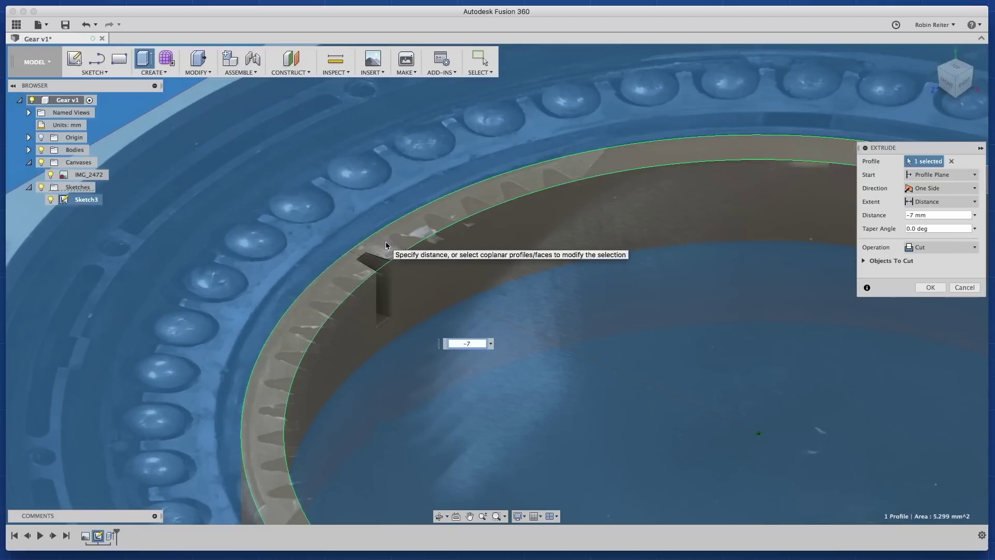
key("Return")
middle_click_drag(391, 240, 313, 205, "shift")
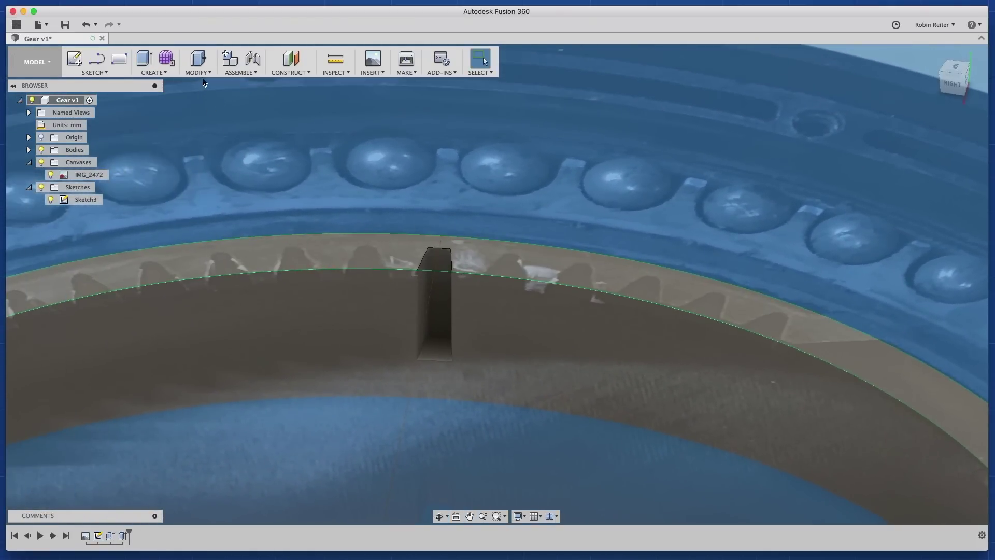
- Fillet the notch's two vertical edges with a 0.50 mm radius
left_click(198, 72)
left_click(207, 98)
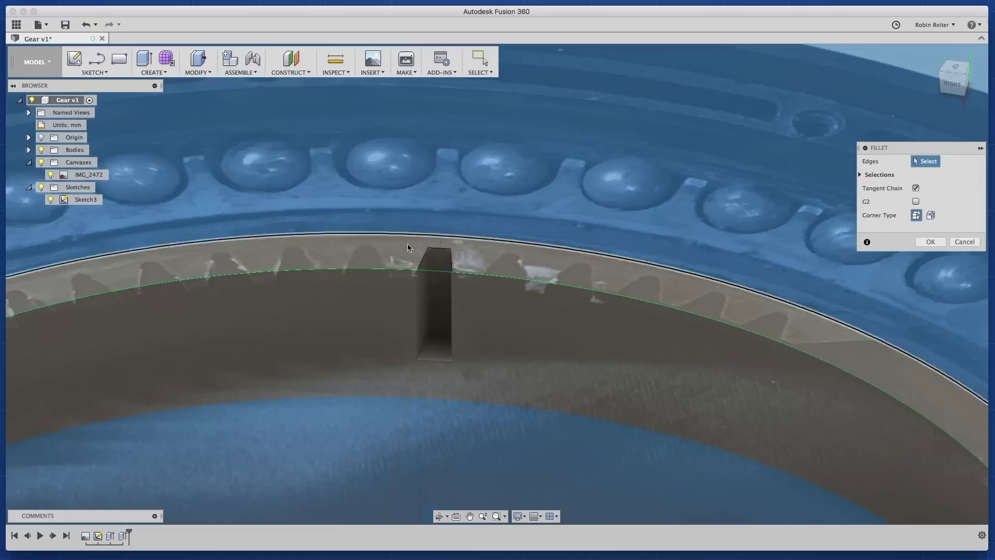
left_click(430, 269)
middle_click_drag(433, 267, 453, 265, "shift")
left_click(453, 265)
left_click_drag(448, 268, 434, 251)
middle_click_drag(435, 252, 499, 304, "shift")
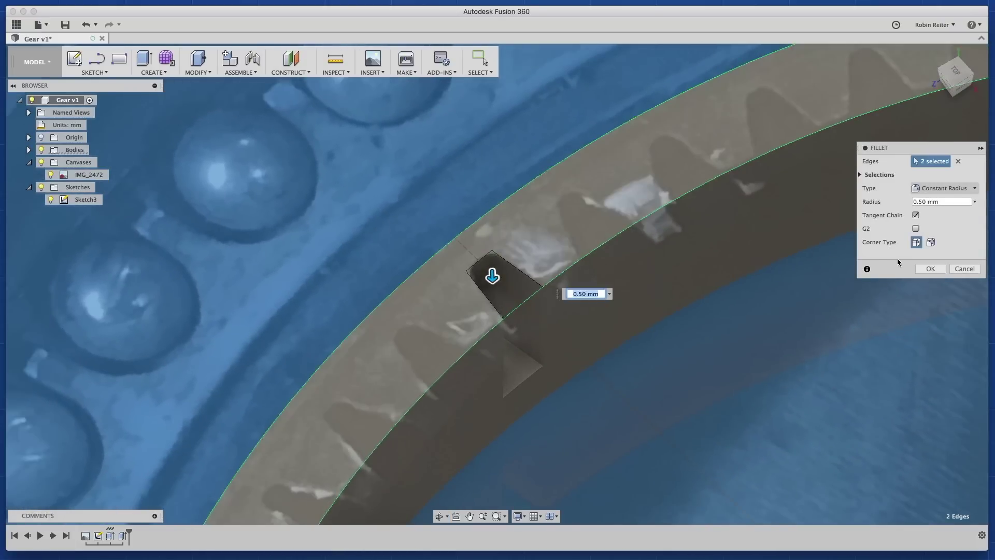
left_click(930, 268)
- Fillet the notch's two remaining edges at 0.50 mm
key("f")
left_click(503, 355)
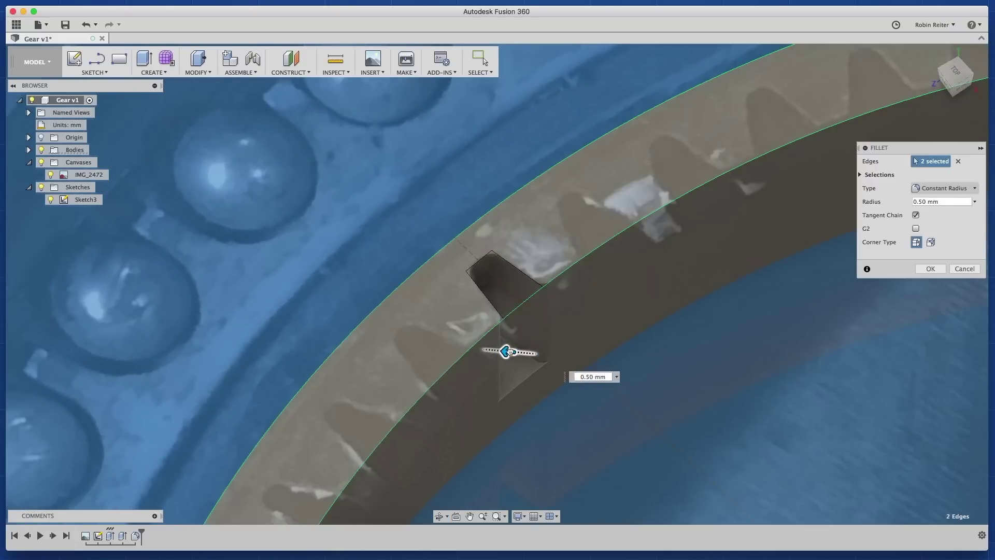
left_click(542, 321)
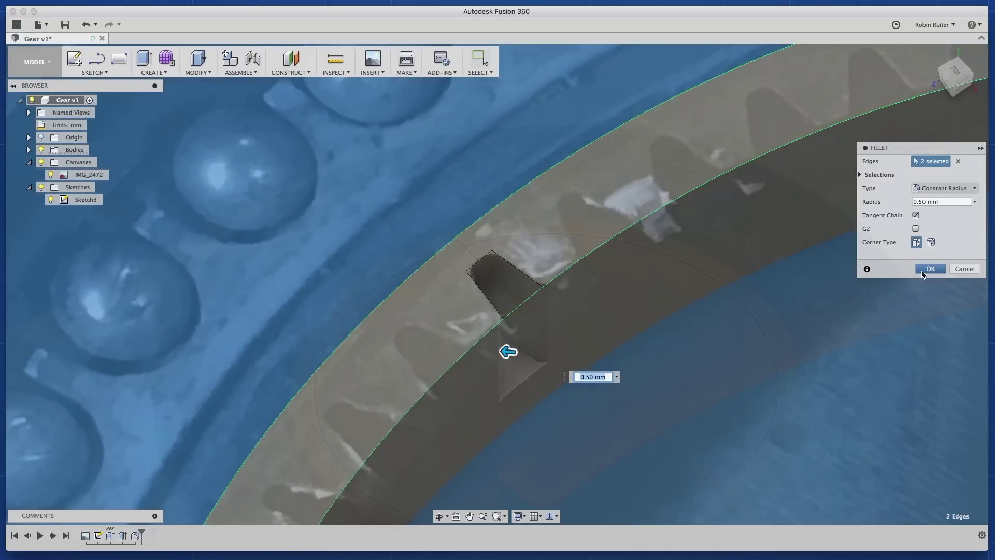
left_click(930, 269)
scroll(794, 184, "down", 10)
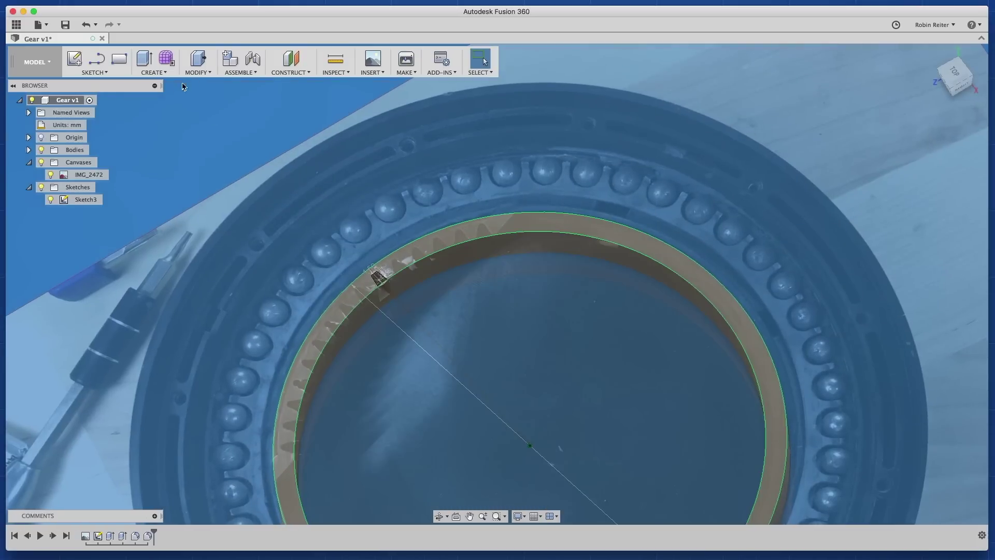
left_click(196, 73)
- Create a Features-type circular pattern of the notch fillet, 80 instances around the gear's central axis
left_click(156, 73)
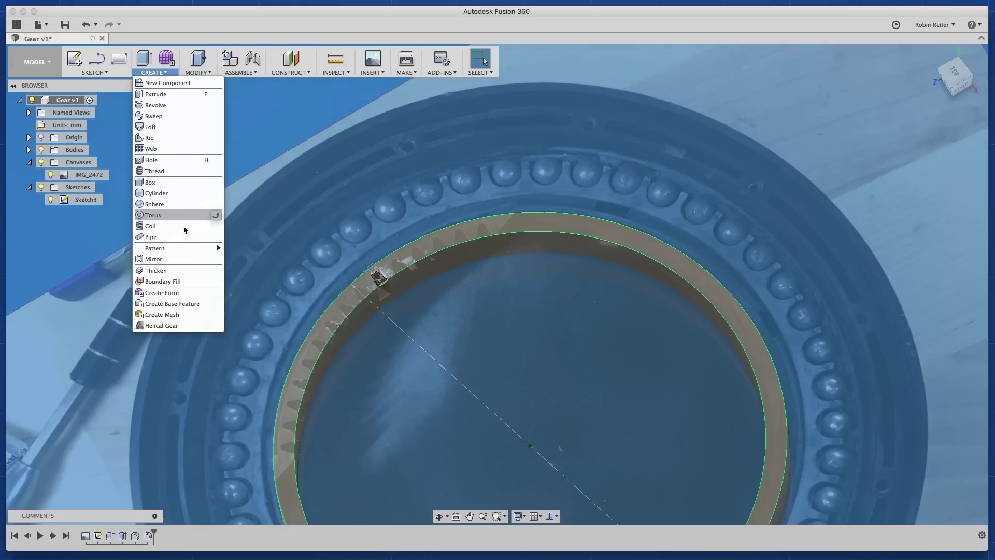
mouse_move(207, 249)
left_click(256, 261)
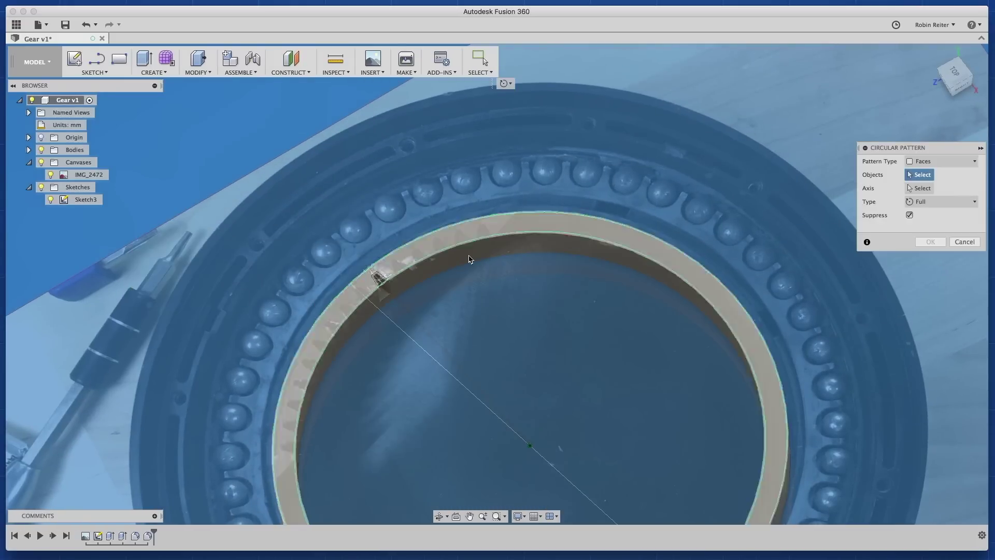
left_click(940, 161)
left_click(942, 197)
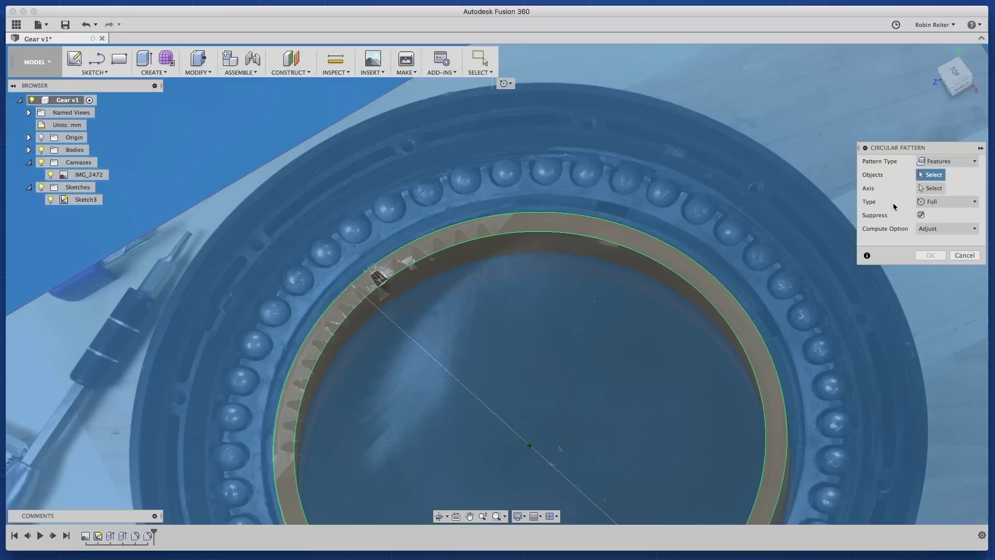
left_click(149, 537)
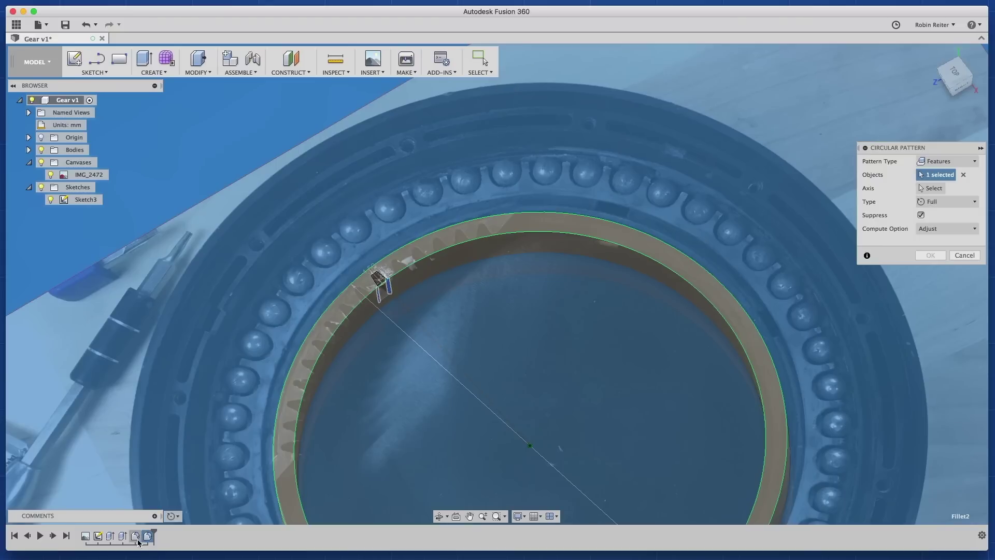
left_click(928, 190)
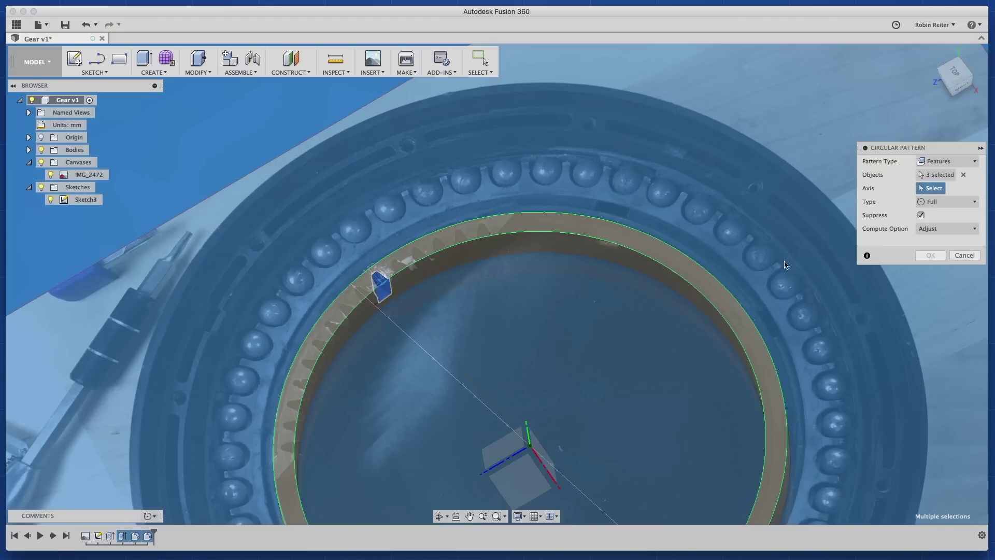
left_click(527, 433)
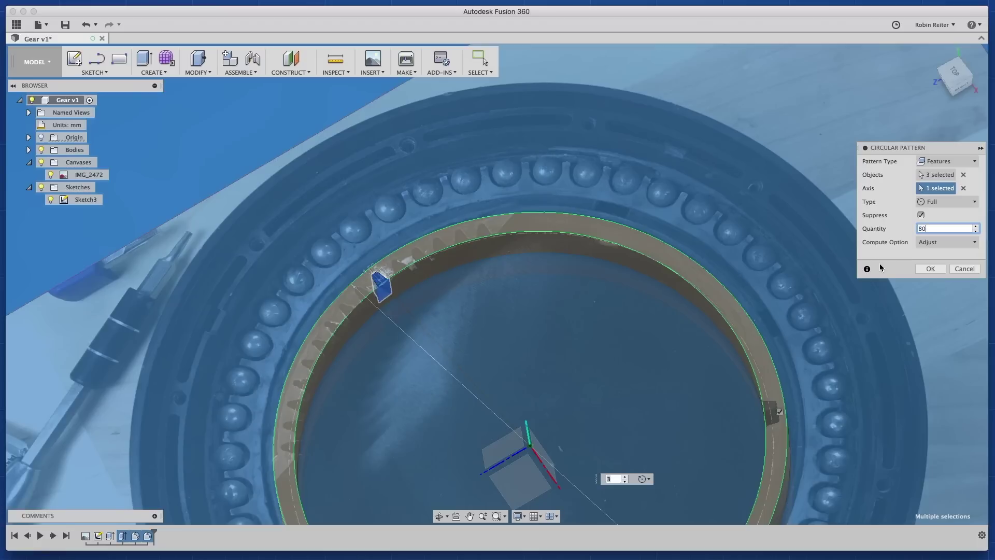
type("80")
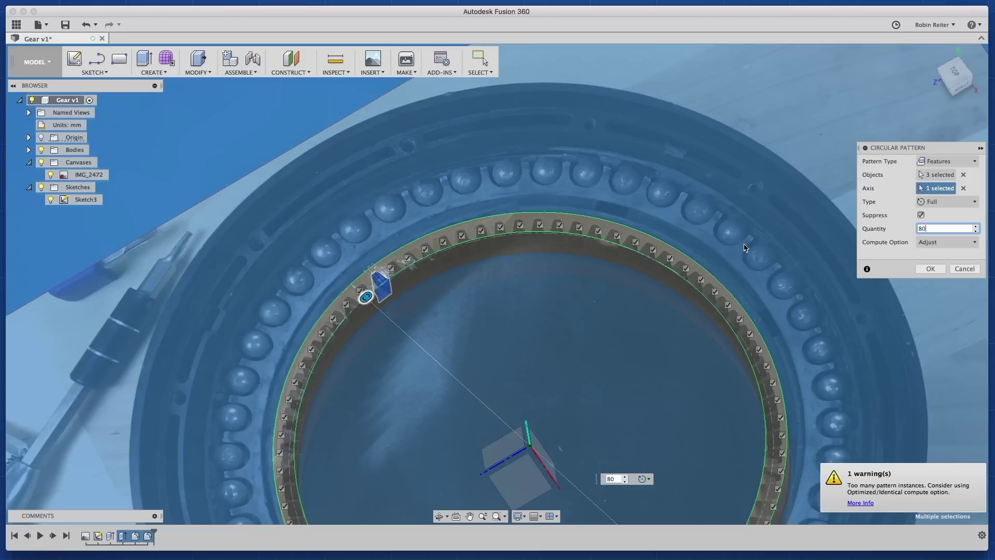
left_click(932, 270)
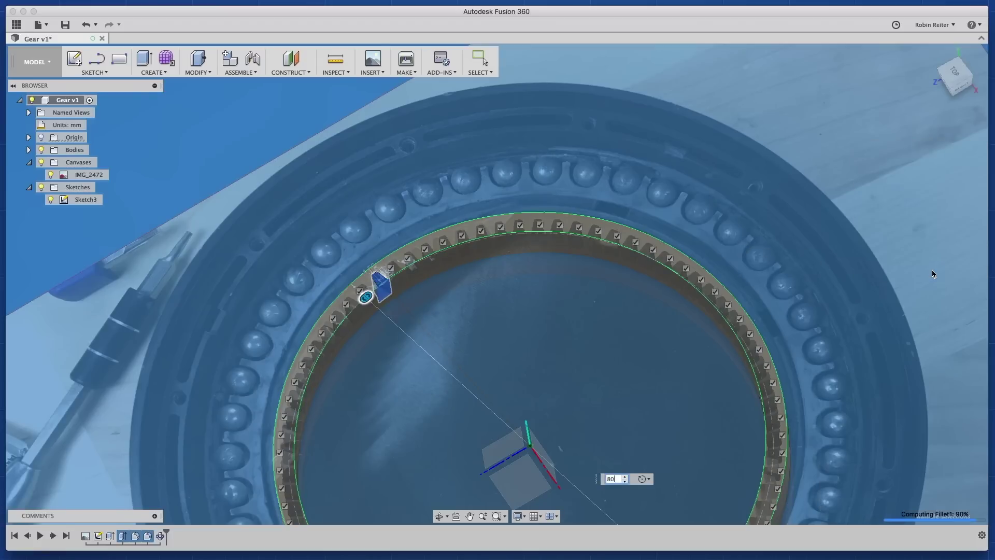
scroll(443, 309, "up", 6)
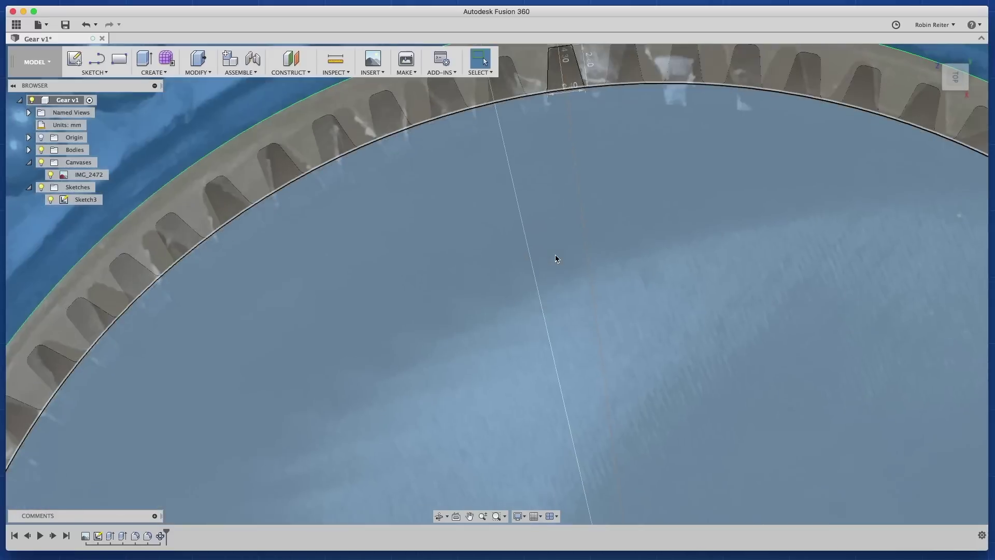
- Edit the C-Pattern1 tooth pattern to change its quantity from 80 to 65
scroll(403, 280, "up", 5)
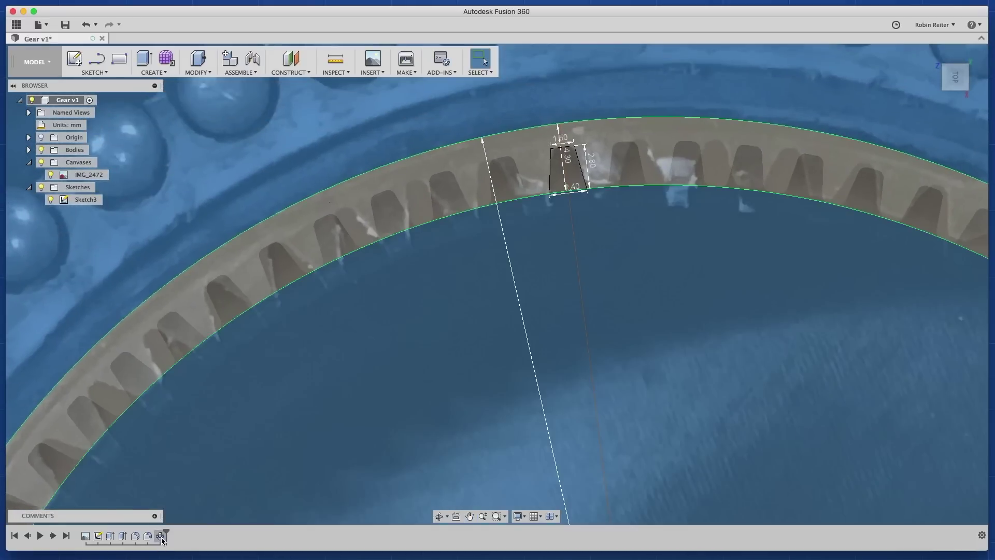
right_click(162, 537)
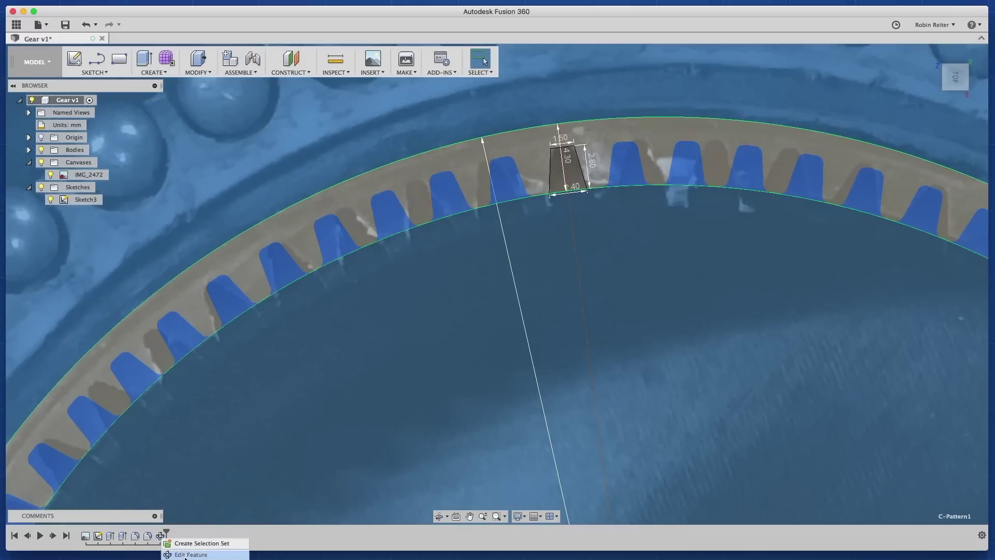
left_click(184, 555)
left_click(976, 232)
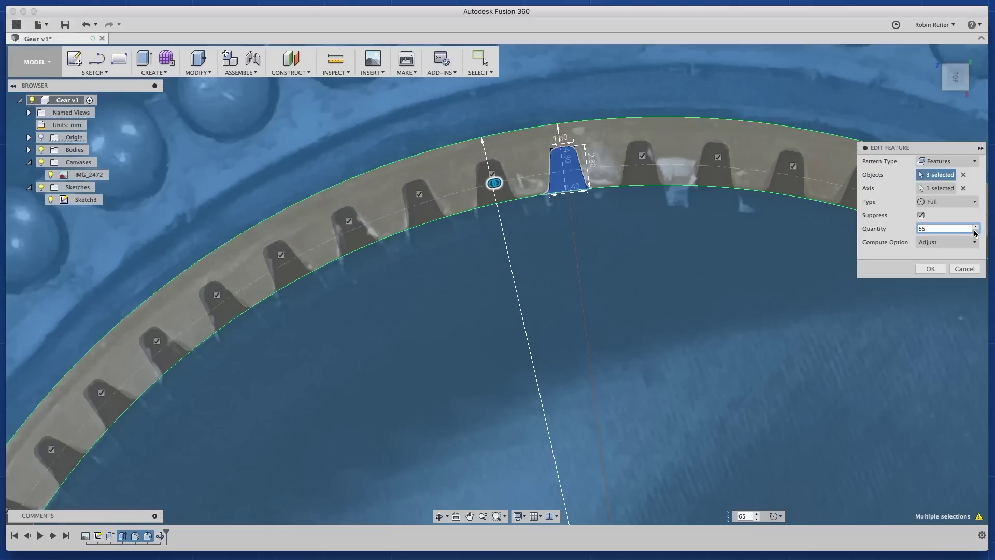
left_click(930, 269)
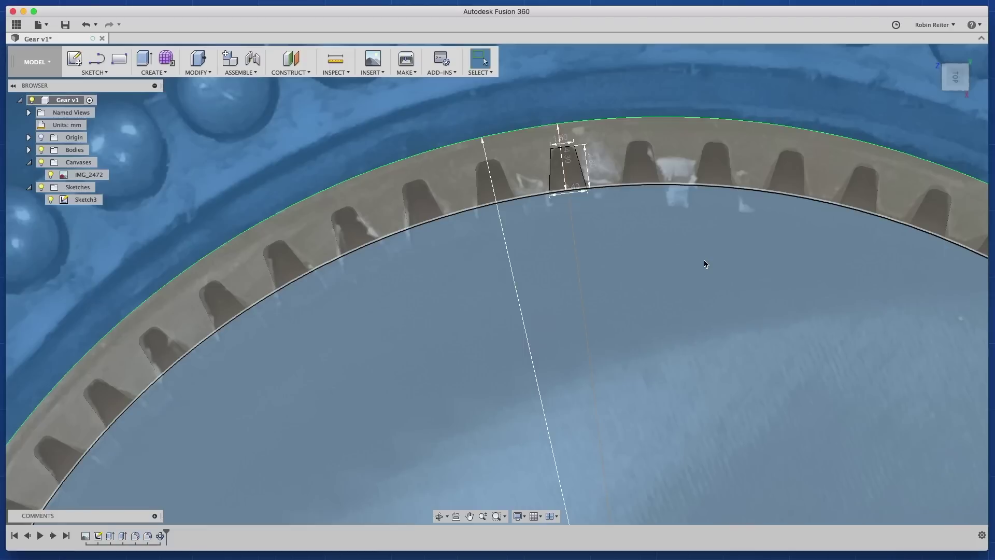
scroll(704, 263, "down", 10)
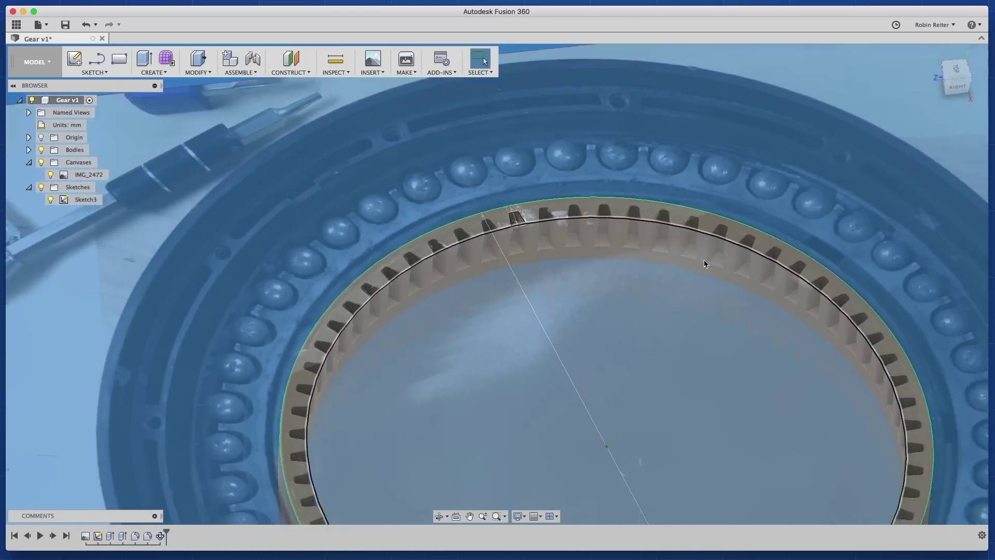
scroll(704, 264, "down", 5)
scroll(704, 264, "up", 5, "shift")
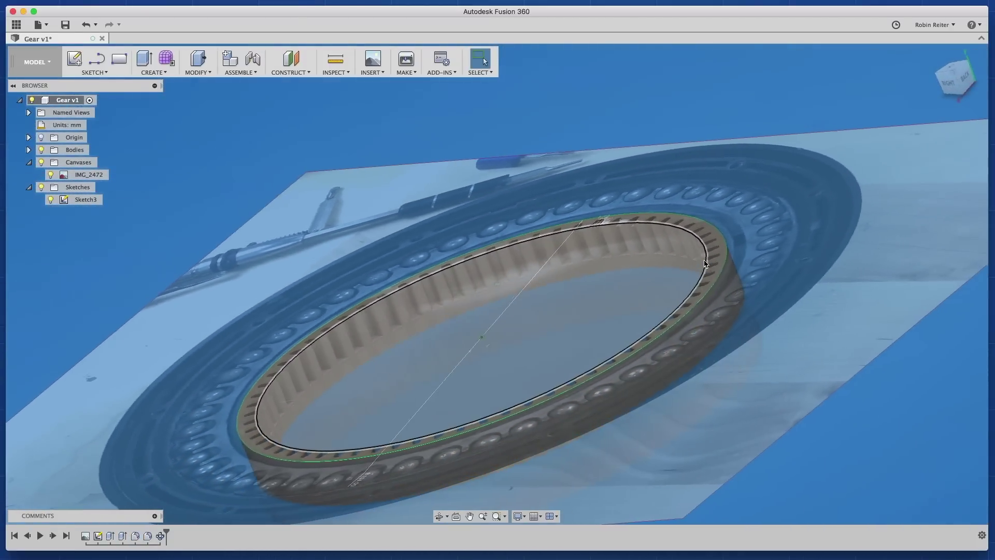